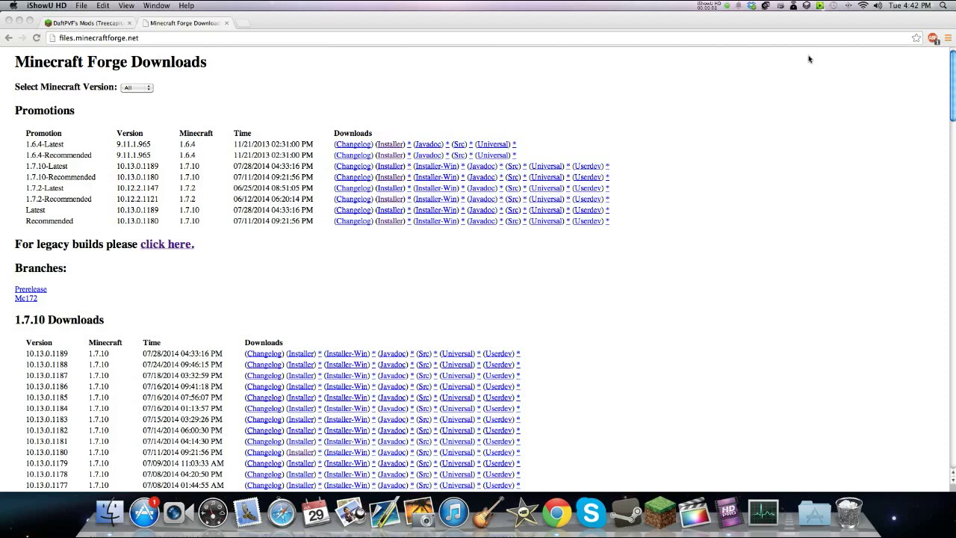
Download the installer for the 1.7.10-Recommended Minecraft Forge build.
{"action": "left_click", "coordinate": [808, 74]}
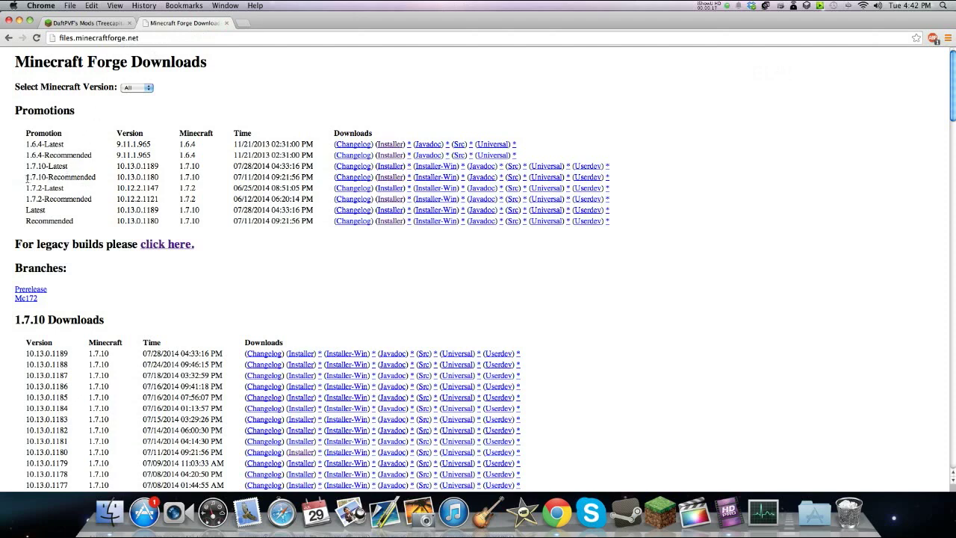
{"action": "left_click_drag", "start_coordinate": [26, 177], "coordinate": [395, 181]}
{"action": "left_click", "coordinate": [394, 181]}
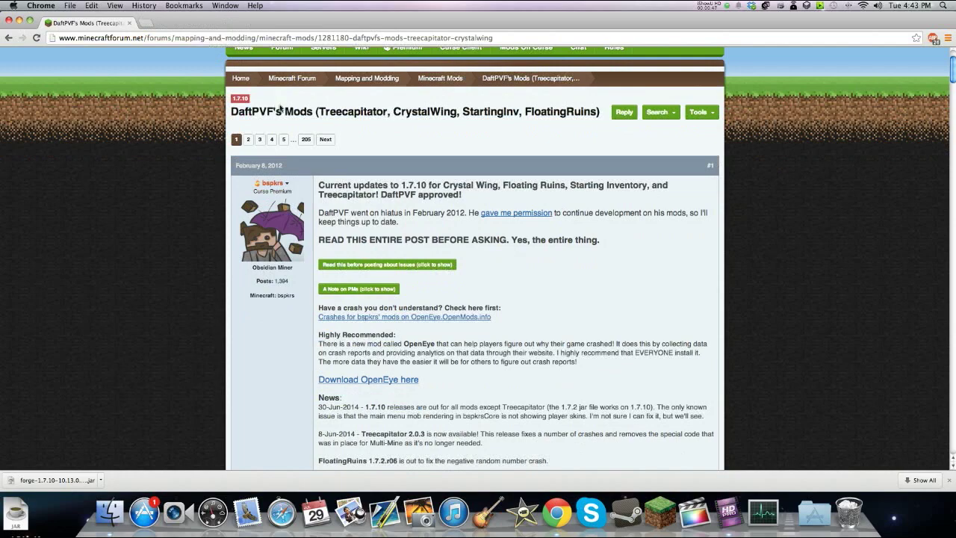
Examine the Downloads section of the DaftPVF's Mods thread for the bspkrsCore and Treecapitator entries.
{"action": "scroll", "coordinate": [282, 106], "scroll_direction": "down", "scroll_amount": 10}
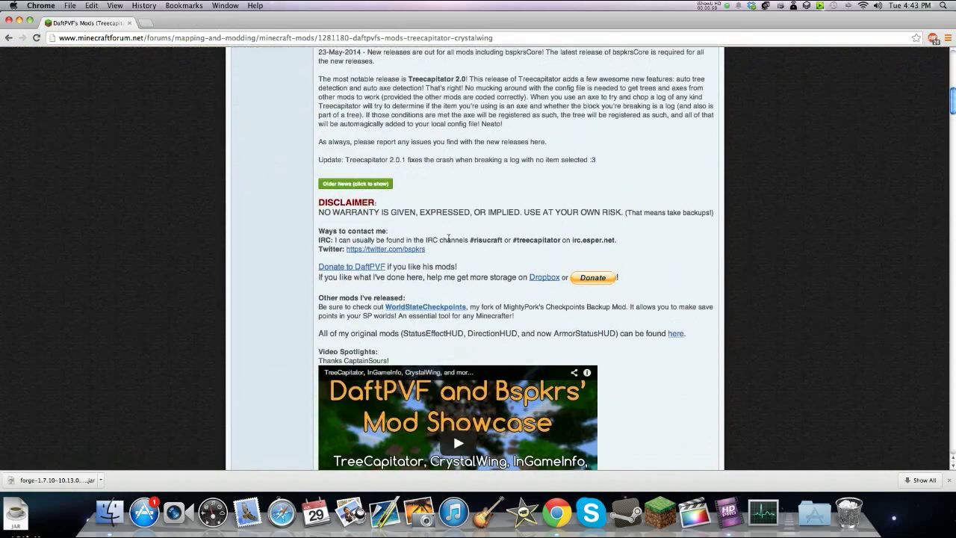
{"action": "scroll", "coordinate": [448, 238], "scroll_direction": "down", "scroll_amount": 8}
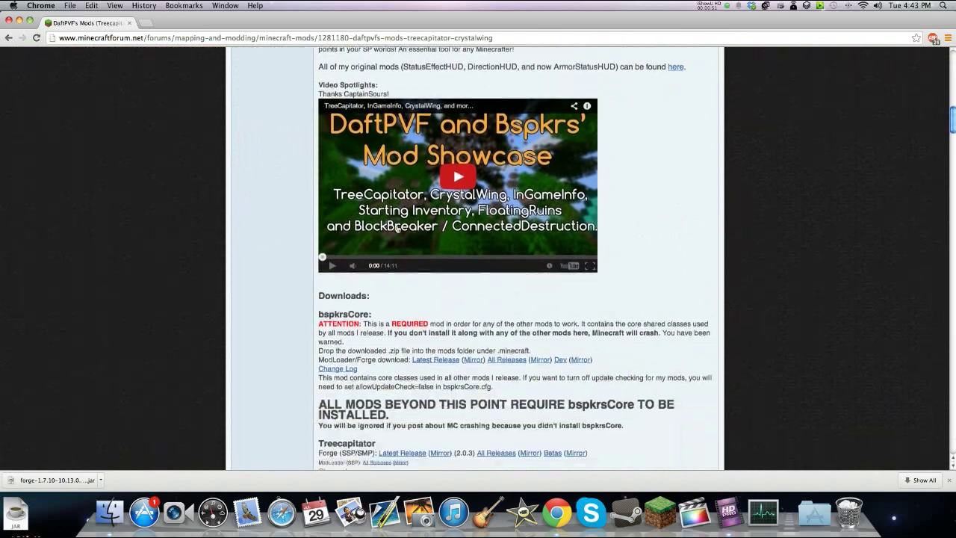
{"action": "scroll", "coordinate": [398, 228], "scroll_direction": "down", "scroll_amount": 1}
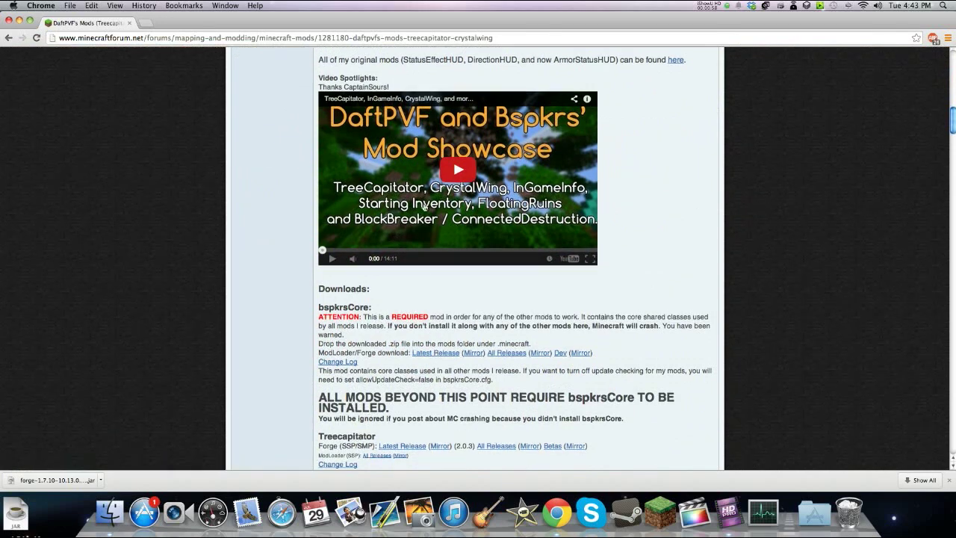
{"action": "scroll", "coordinate": [453, 158], "scroll_direction": "down", "scroll_amount": 5}
{"action": "left_click_drag", "start_coordinate": [317, 241], "coordinate": [379, 269]}
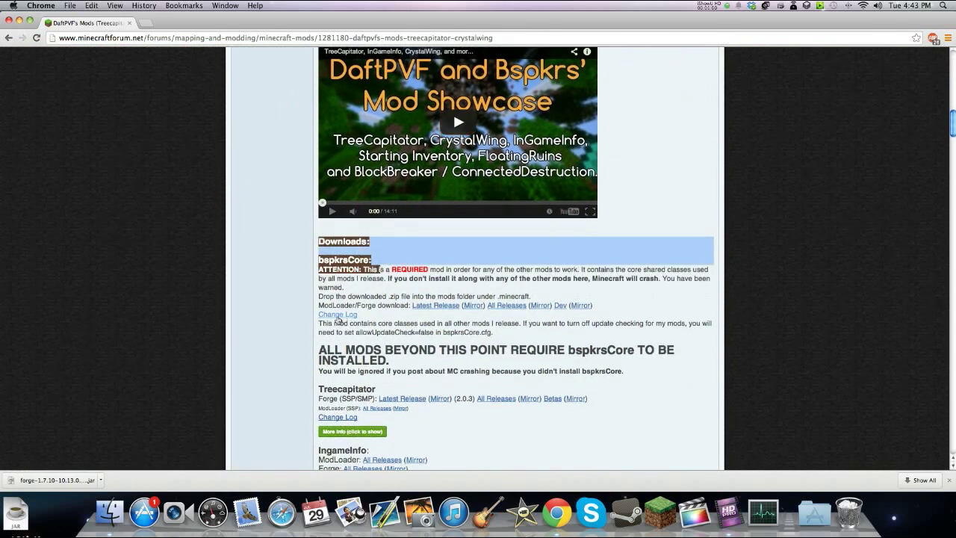
{"action": "left_click", "coordinate": [279, 312]}
{"action": "left_click_drag", "start_coordinate": [317, 387], "coordinate": [354, 398]}
{"action": "left_click", "coordinate": [334, 384]}
{"action": "scroll", "coordinate": [334, 383], "scroll_direction": "down", "scroll_amount": 1}
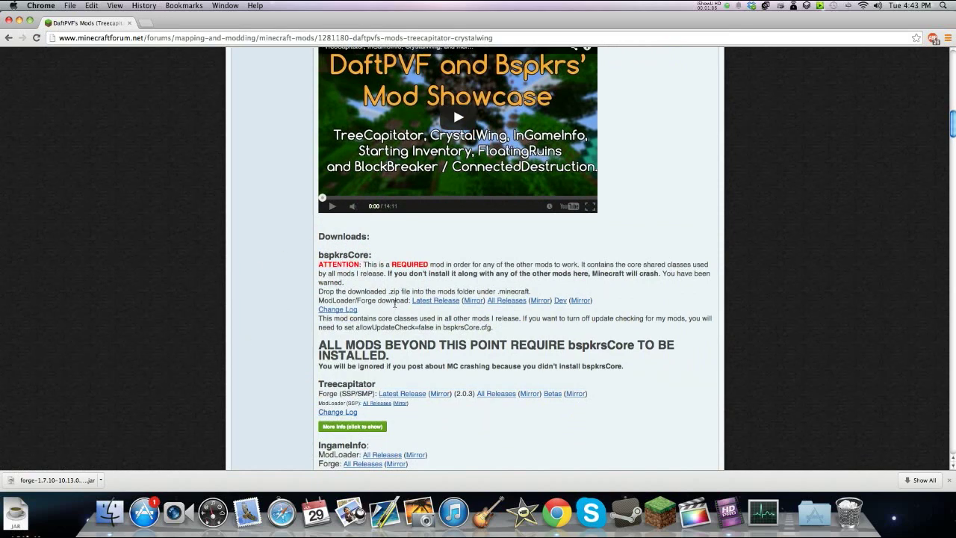
Download the latest bspkrsCore release, [1.7.10]bspkrsCore-universal-6.13.jar, through adf.ly, keep the flagged file and place it on the desktop.
{"action": "left_click", "coordinate": [420, 301]}
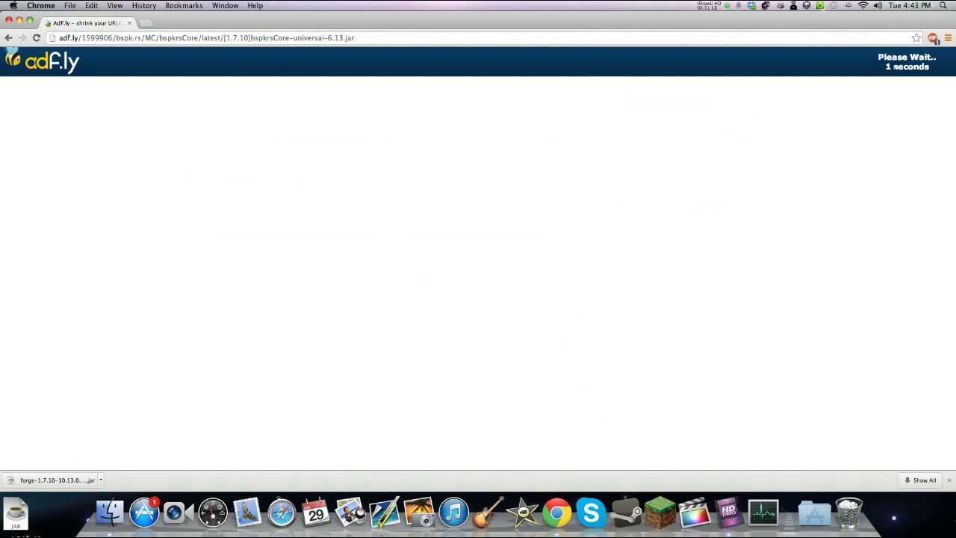
{"action": "left_click", "coordinate": [910, 62]}
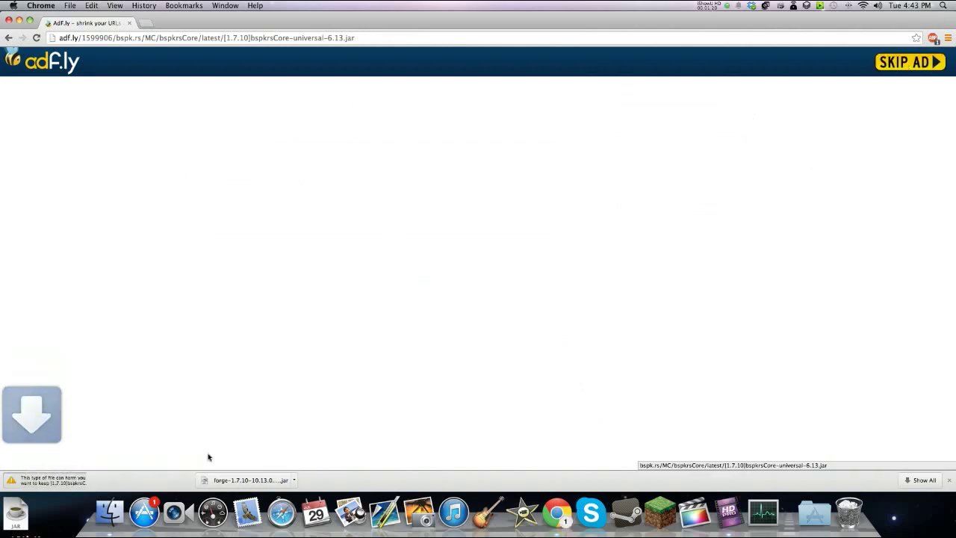
{"action": "left_click", "coordinate": [177, 480]}
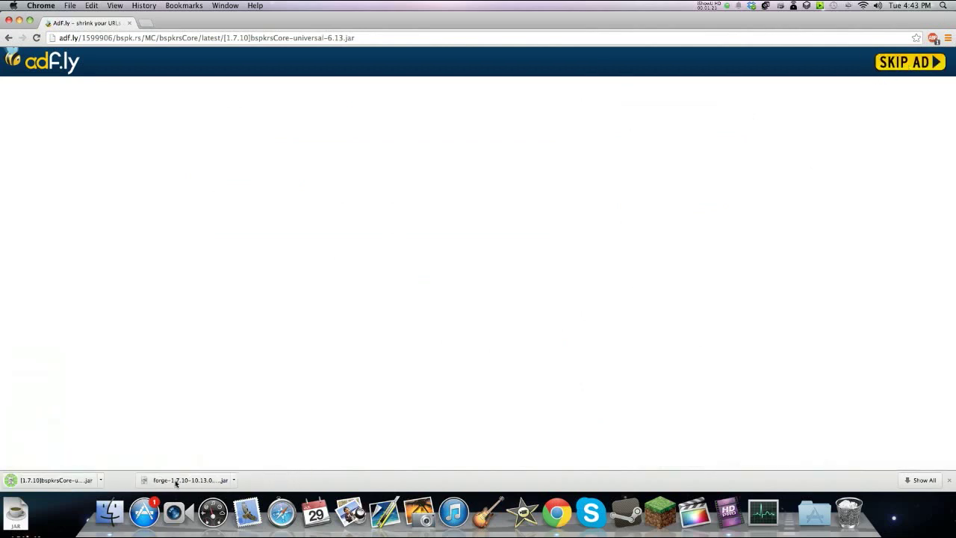
{"action": "left_click", "coordinate": [75, 483]}
From the mod thread, download [1.7.2]Treecapitator-universal-2.0.3.jar through adf.ly, place it on the desktop and close the browser page.
{"action": "left_click", "coordinate": [8, 37]}
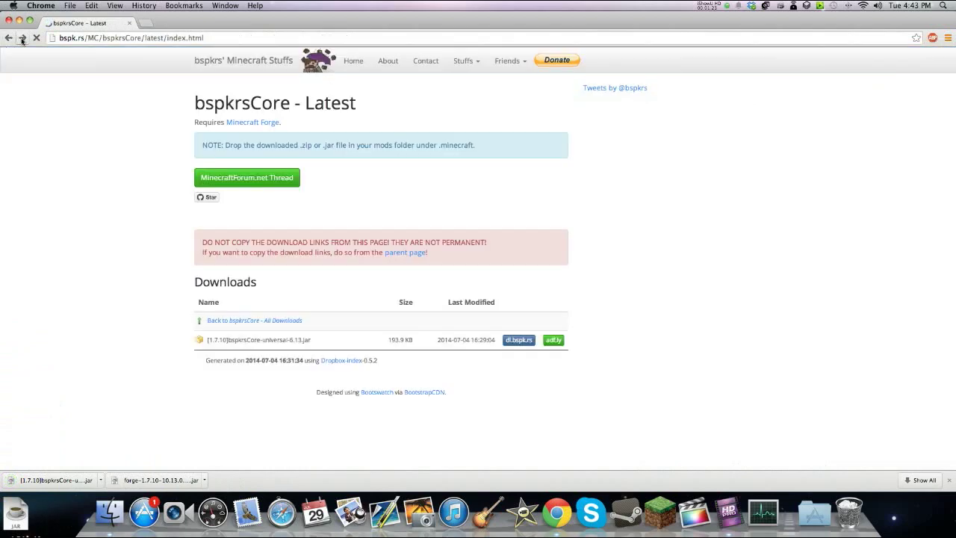
{"action": "left_click", "coordinate": [8, 38]}
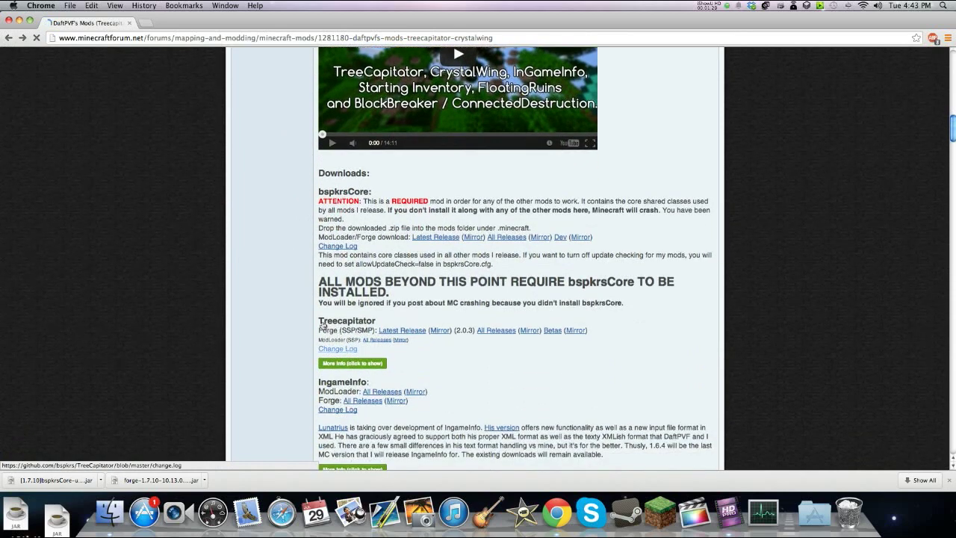
{"action": "left_click_drag", "start_coordinate": [319, 320], "coordinate": [383, 323]}
{"action": "left_click", "coordinate": [315, 320]}
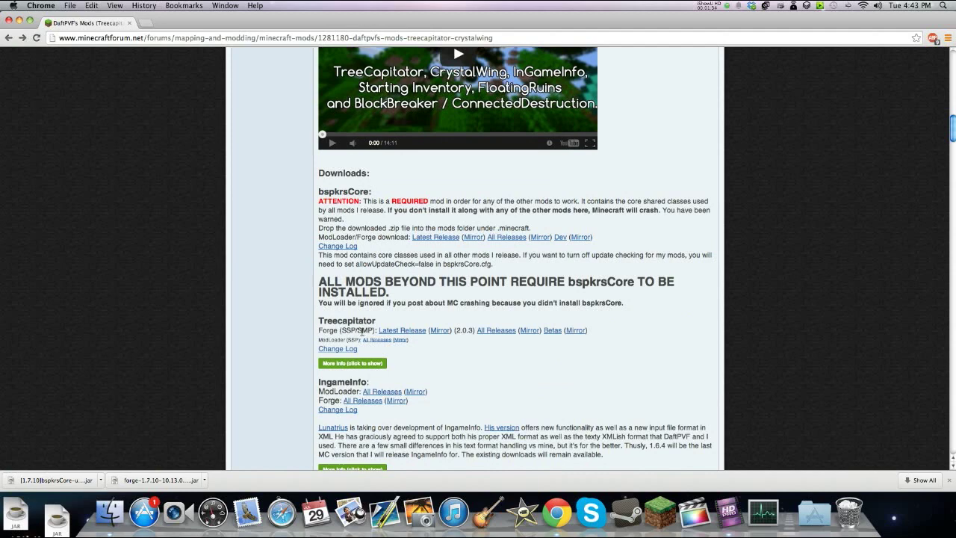
{"action": "left_click", "coordinate": [398, 333]}
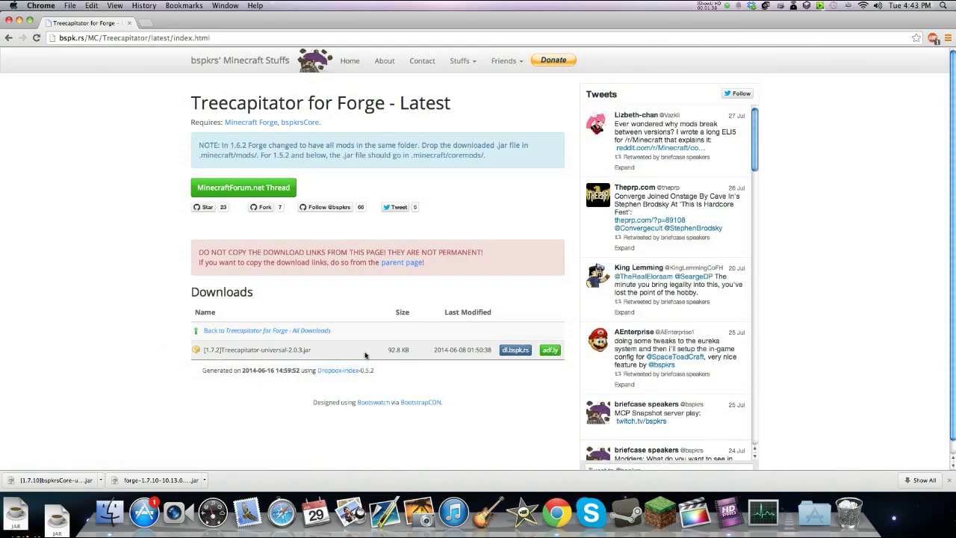
{"action": "left_click", "coordinate": [547, 351]}
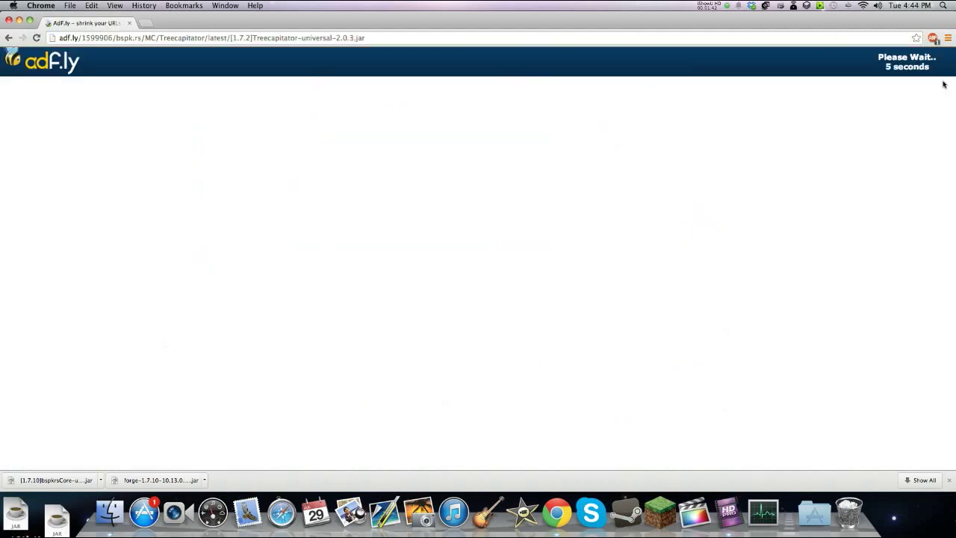
{"action": "double_click", "coordinate": [843, 27]}
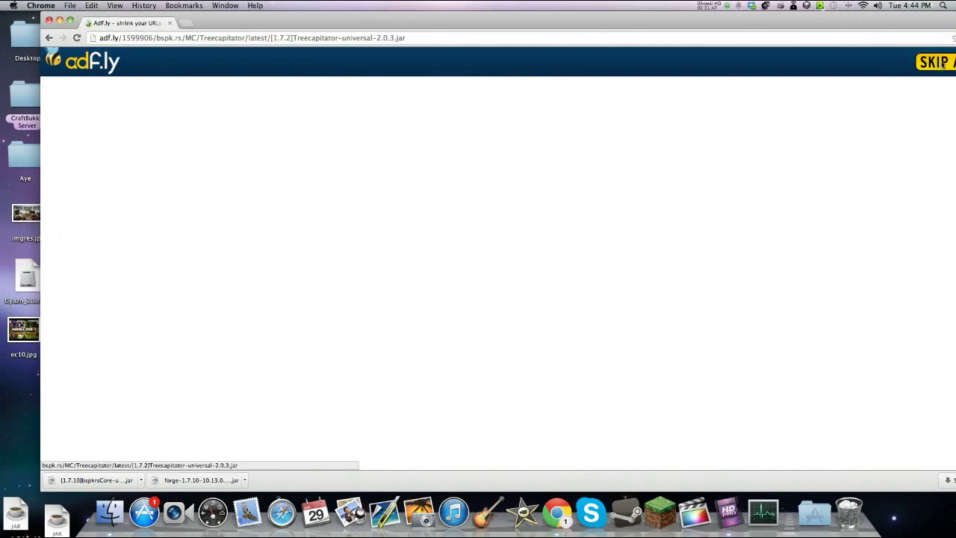
{"action": "left_click", "coordinate": [215, 480]}
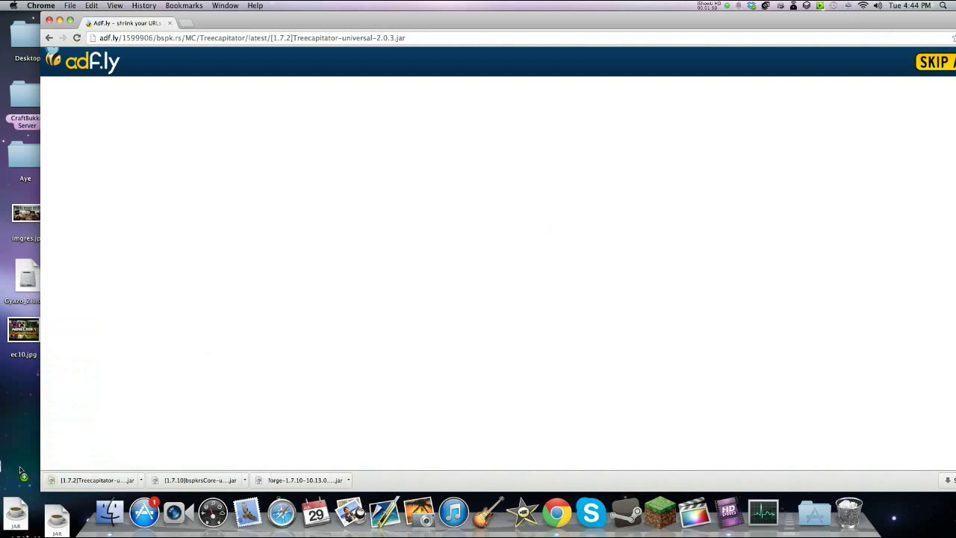
{"action": "left_click", "coordinate": [169, 23]}
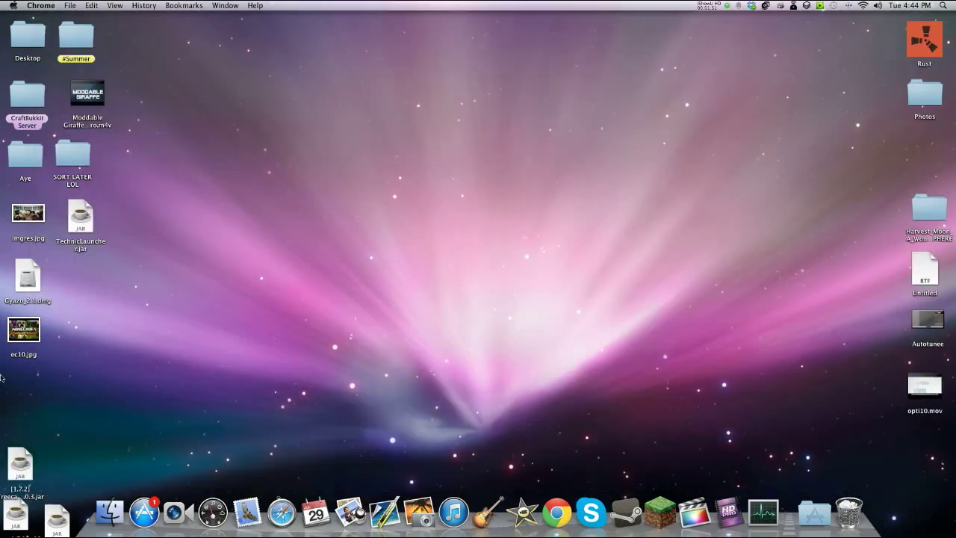
Move the Forge, bspkrsCore and Treecapitator JAR files from the desktop's corner to its open upper middle area.
{"action": "left_click_drag", "start_coordinate": [2, 394], "coordinate": [54, 525]}
{"action": "left_click_drag", "start_coordinate": [54, 523], "coordinate": [568, 142]}
{"action": "left_click_drag", "start_coordinate": [436, 120], "coordinate": [562, 87]}
{"action": "left_click", "coordinate": [475, 193]}
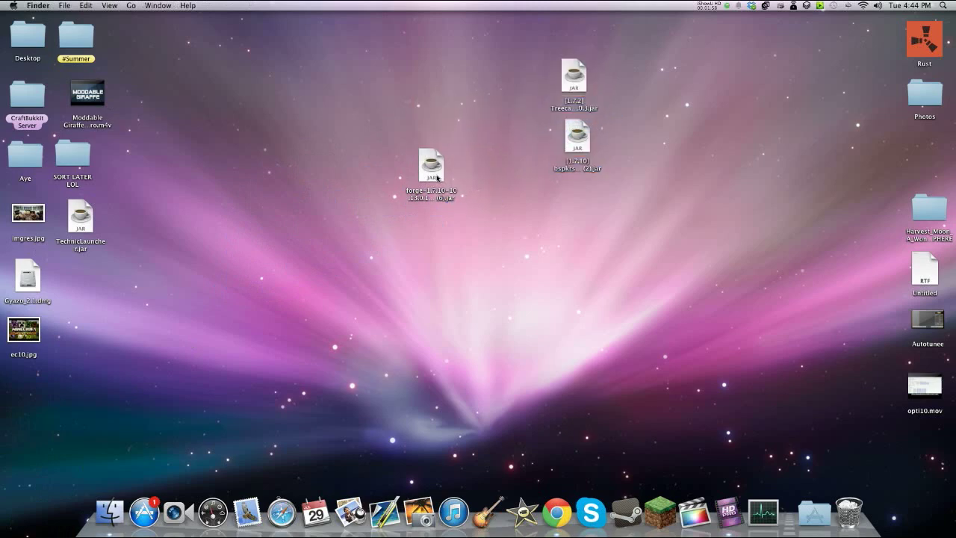
Run the Forge installer with the Install client option, and move the installer JAR to the Trash.
{"action": "double_click", "coordinate": [432, 166]}
{"action": "left_click", "coordinate": [565, 184]}
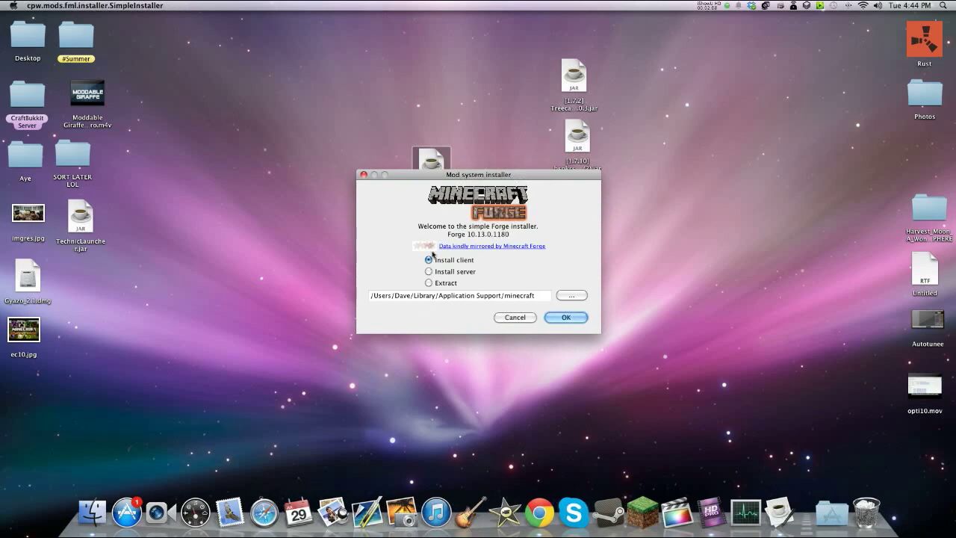
{"action": "left_click", "coordinate": [567, 316]}
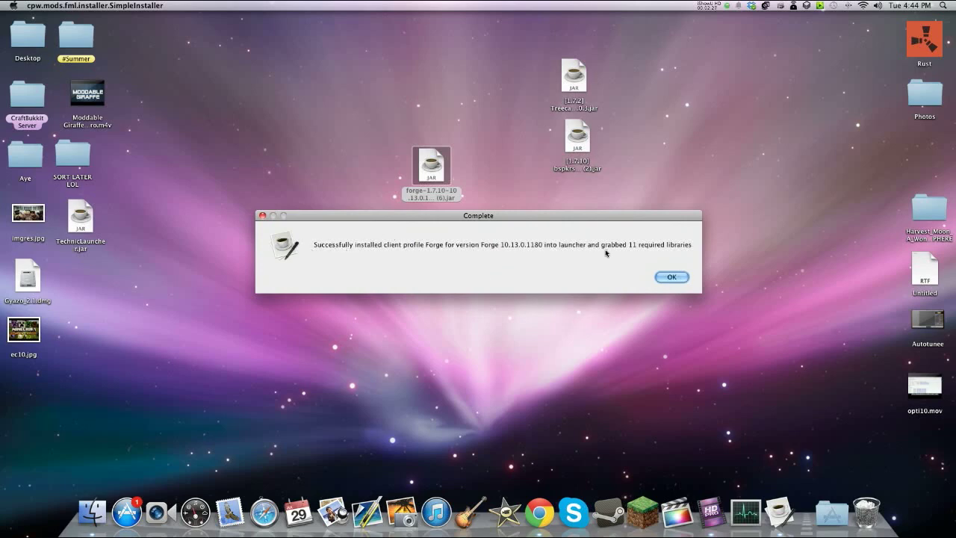
{"action": "left_click", "coordinate": [672, 277]}
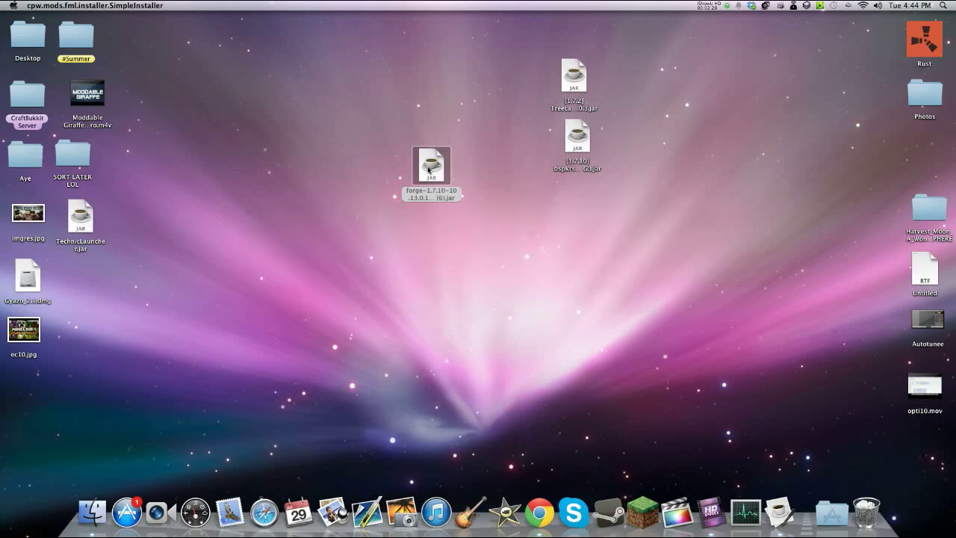
{"action": "left_click_drag", "start_coordinate": [428, 170], "coordinate": [867, 512]}
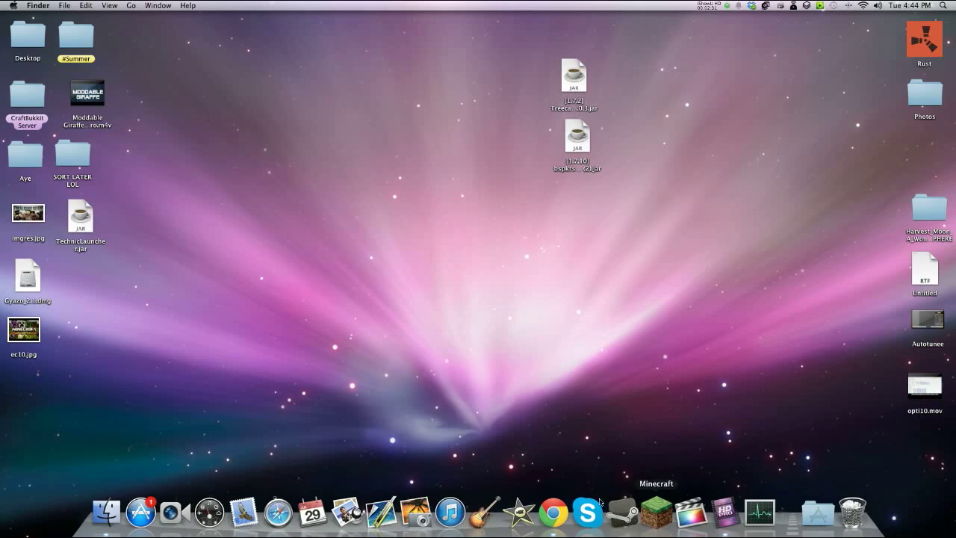
Open the home folder's Library/Application Support/minecraft folder in Finder and arrange its window beside the two mod JAR files.
{"action": "left_click_drag", "start_coordinate": [513, 246], "coordinate": [529, 172]}
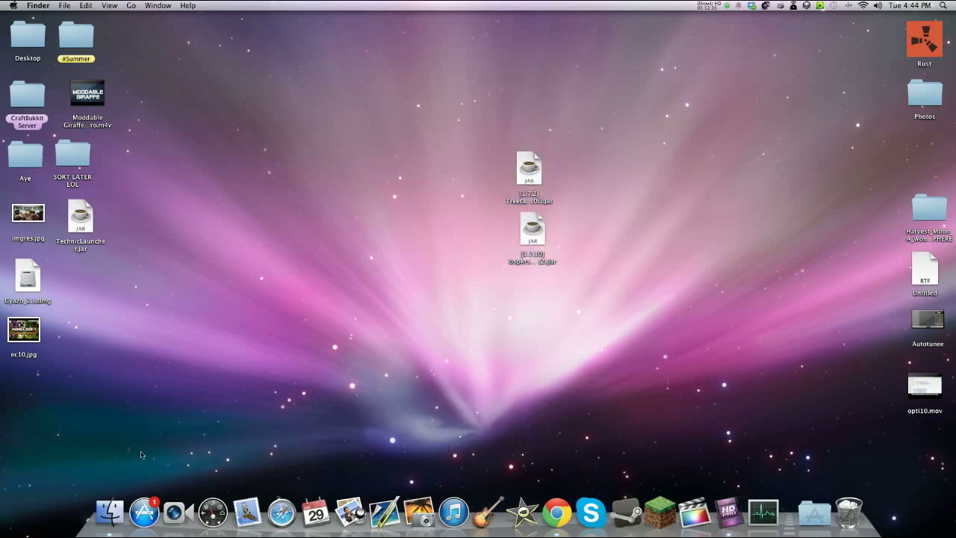
{"action": "left_click", "coordinate": [105, 509]}
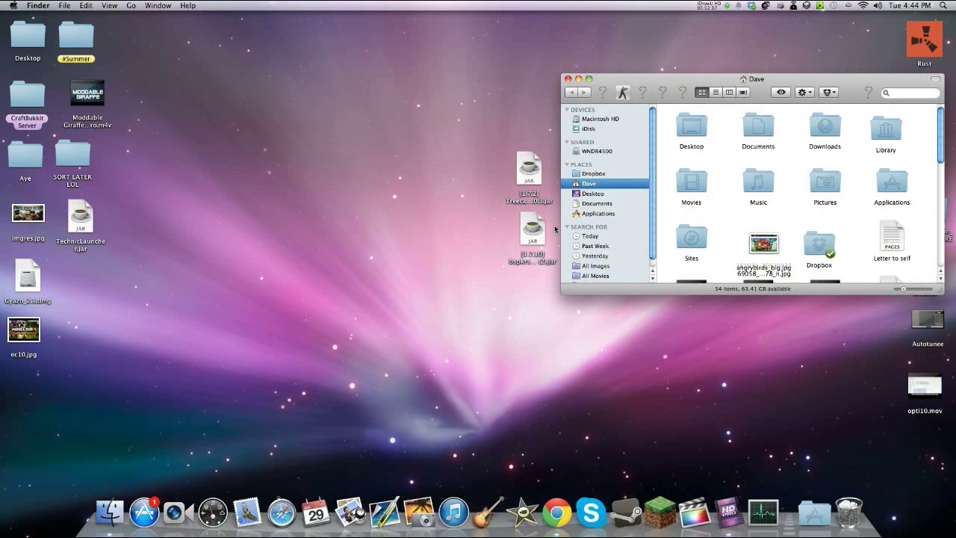
{"action": "double_click", "coordinate": [877, 130]}
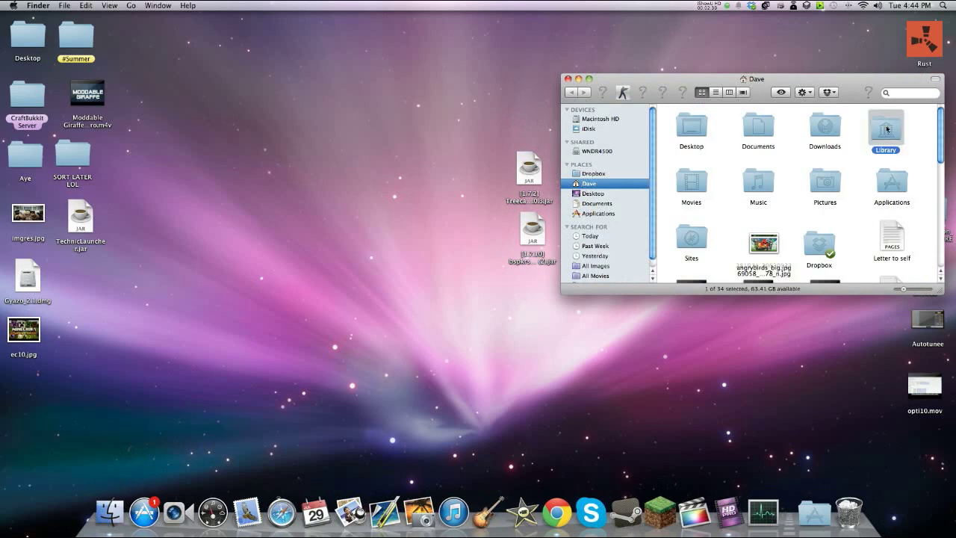
{"action": "double_click", "coordinate": [749, 124]}
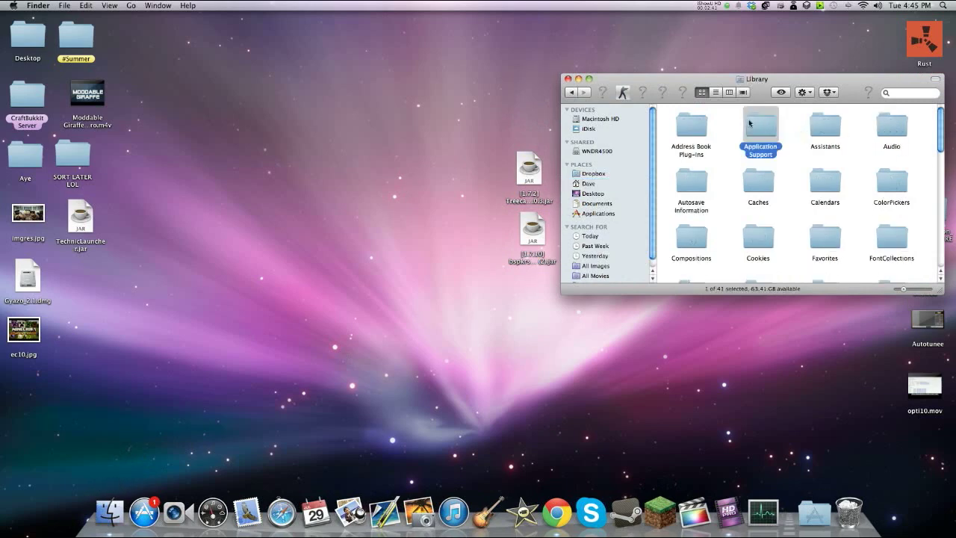
{"action": "scroll", "coordinate": [751, 127], "scroll_direction": "down", "scroll_amount": 5}
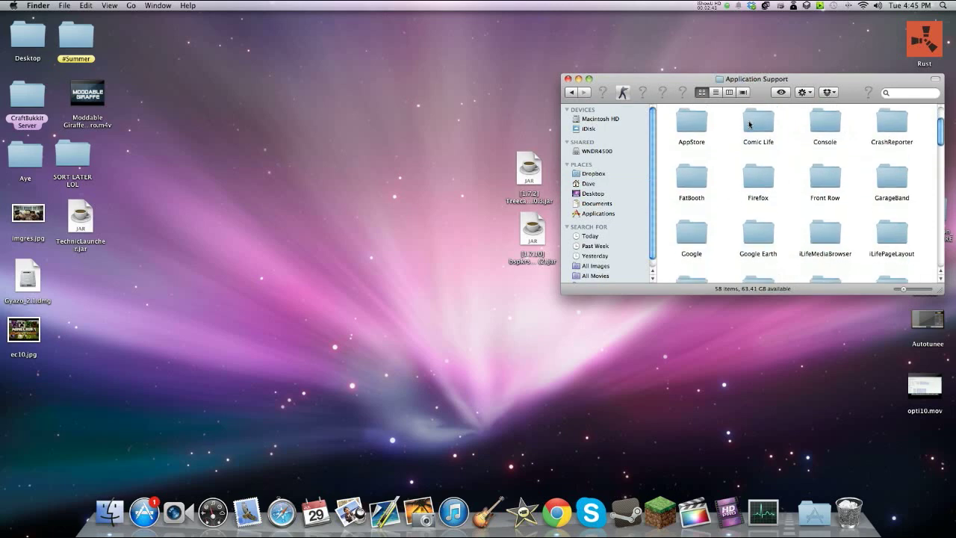
{"action": "scroll", "coordinate": [755, 136], "scroll_direction": "down", "scroll_amount": 3}
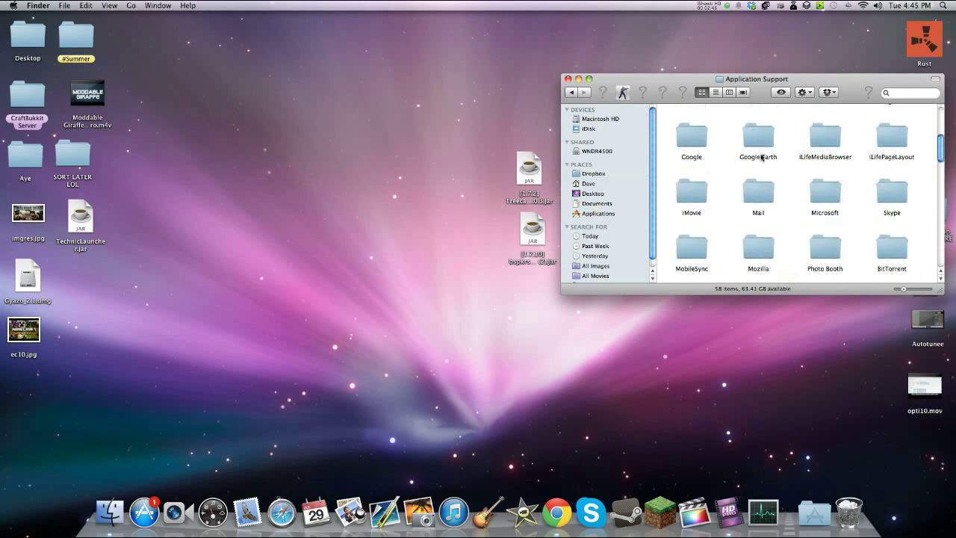
{"action": "double_click", "coordinate": [825, 234]}
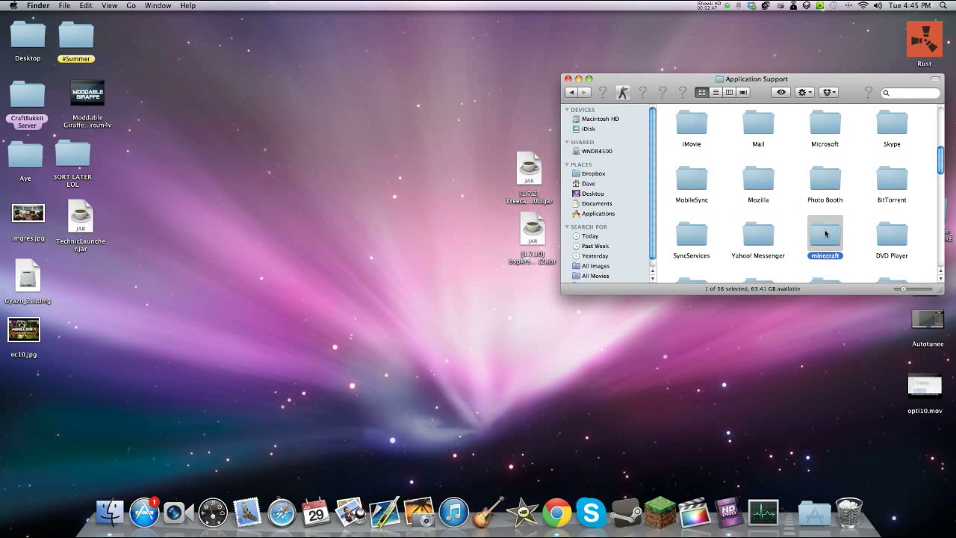
{"action": "left_click_drag", "start_coordinate": [793, 81], "coordinate": [807, 10]}
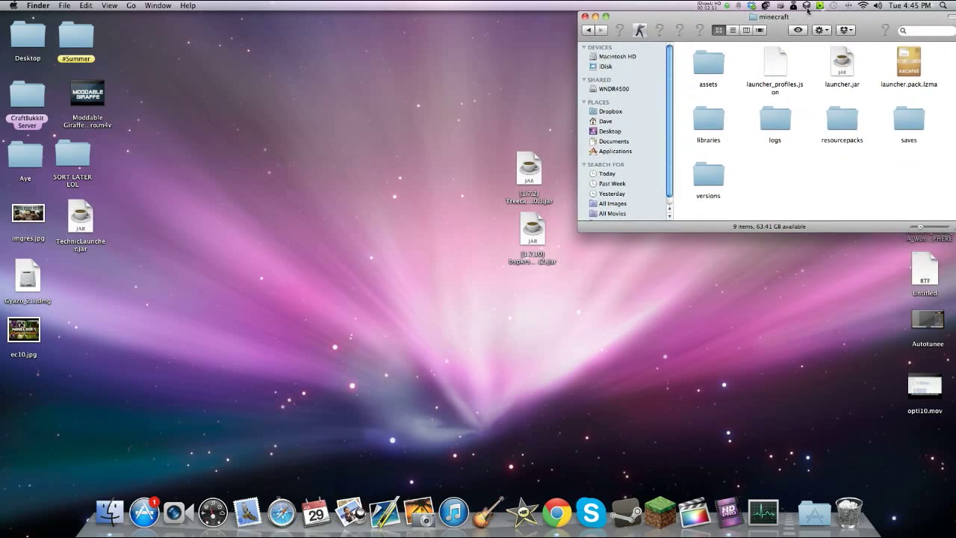
Open the Minecraft launcher, position its window beside the minecraft folder, and select the Forge profile.
{"action": "left_click", "coordinate": [661, 513]}
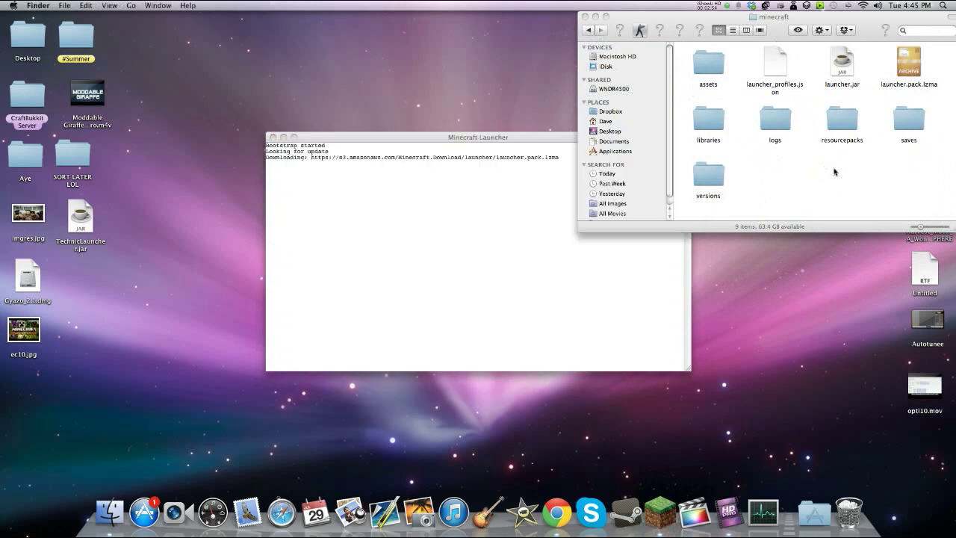
{"action": "left_click_drag", "start_coordinate": [503, 139], "coordinate": [287, 4]}
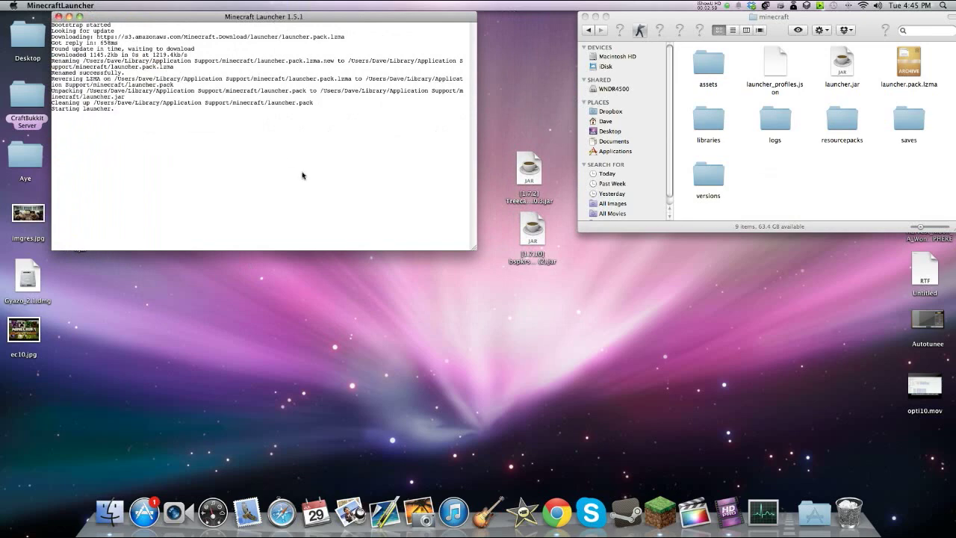
{"action": "left_click", "coordinate": [86, 274]}
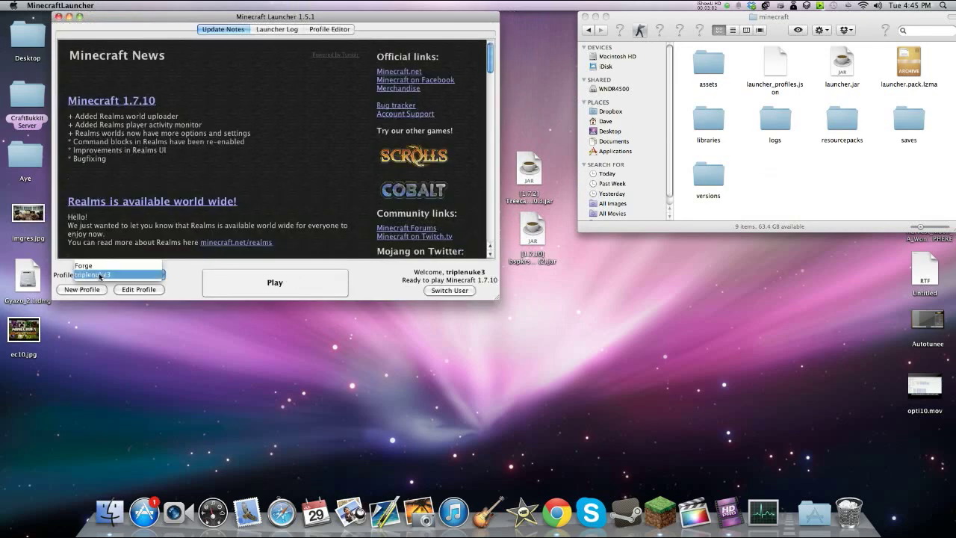
{"action": "left_click", "coordinate": [83, 265]}
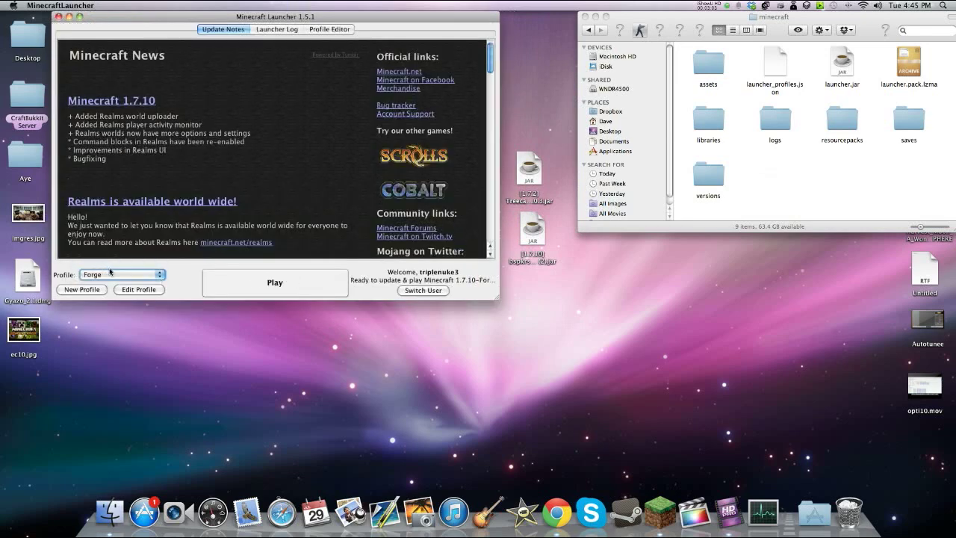
Launch Minecraft 1.7.10 once with the Forge profile to generate the mods folder, and quit both the game and the launcher.
{"action": "left_click", "coordinate": [242, 278]}
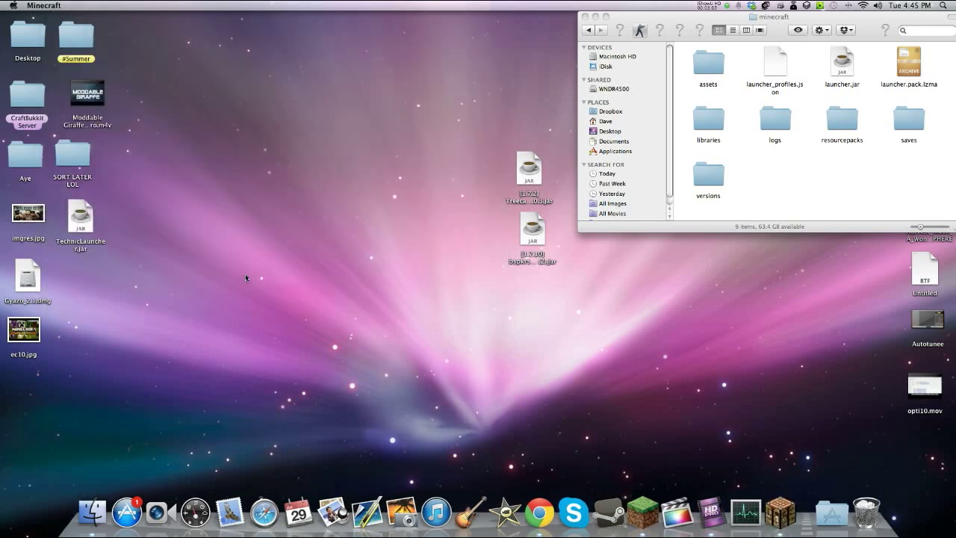
{"action": "left_click", "coordinate": [856, 207]}
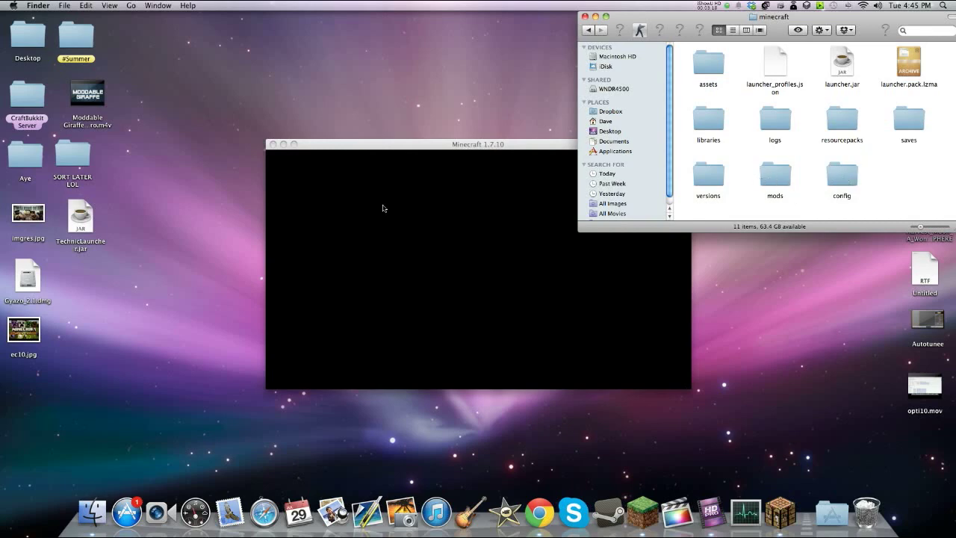
{"action": "left_click_drag", "start_coordinate": [478, 144], "coordinate": [333, 39]}
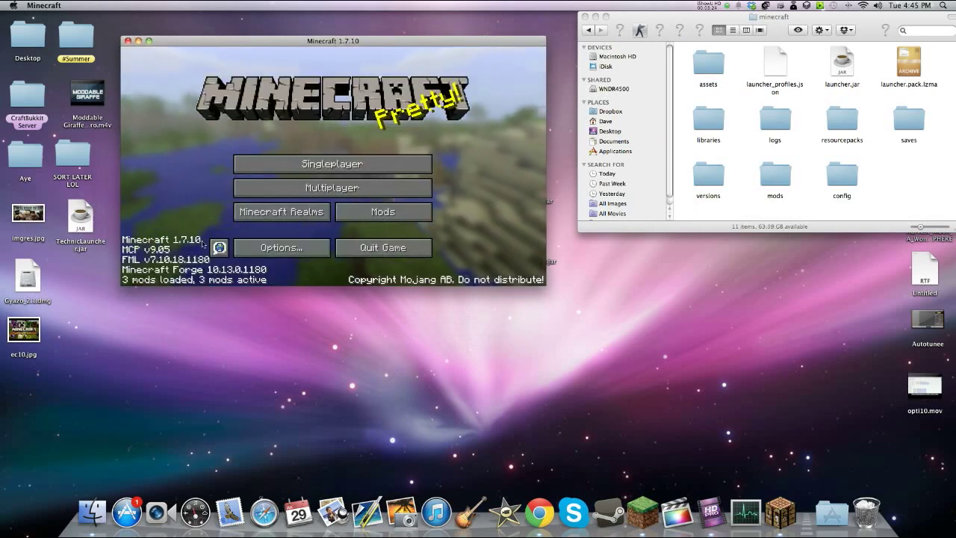
{"action": "left_click", "coordinate": [383, 248]}
{"action": "right_click", "coordinate": [656, 516]}
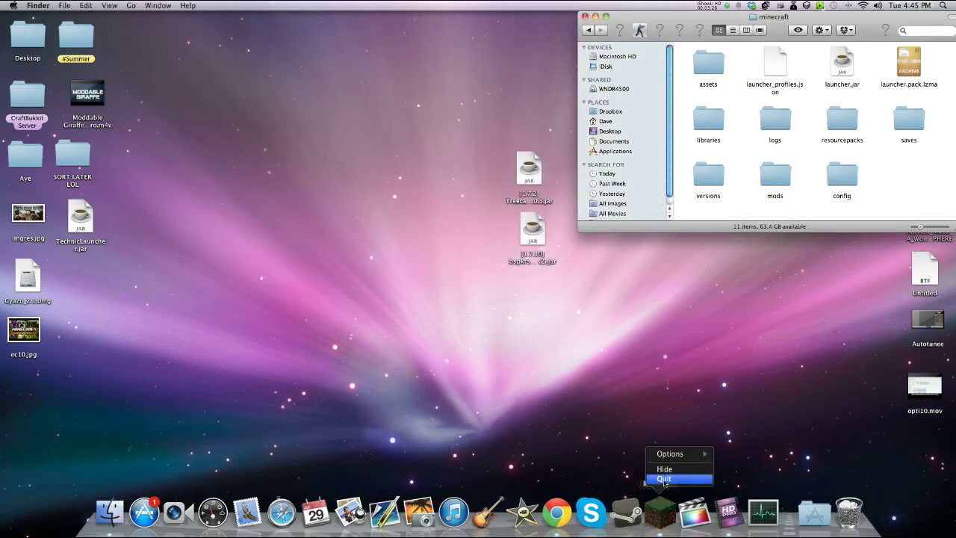
{"action": "left_click", "coordinate": [657, 478]}
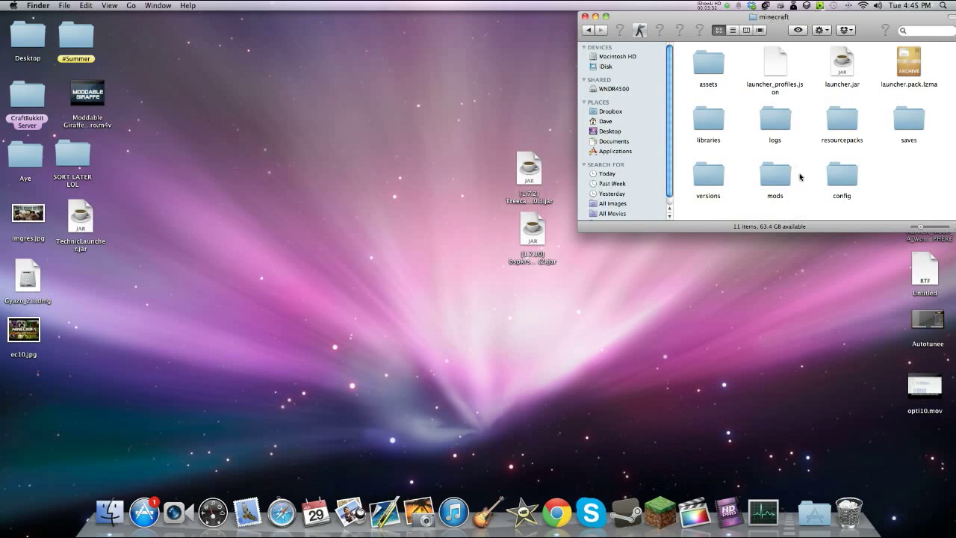
Move the Treecapitator and bspkrsCore JAR files from the desktop into the minecraft folder's mods folder, and close the Finder window.
{"action": "double_click", "coordinate": [769, 182]}
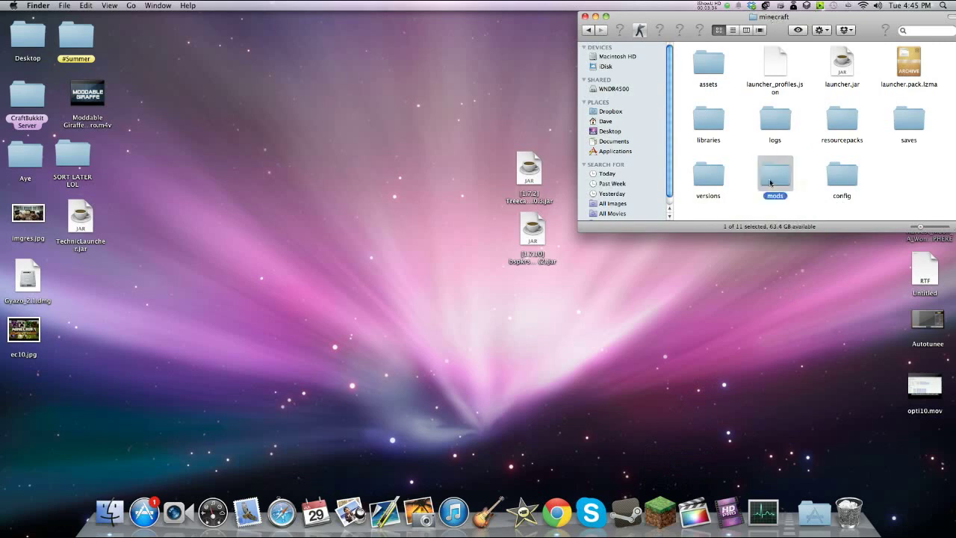
{"action": "left_click_drag", "start_coordinate": [529, 102], "coordinate": [712, 140]}
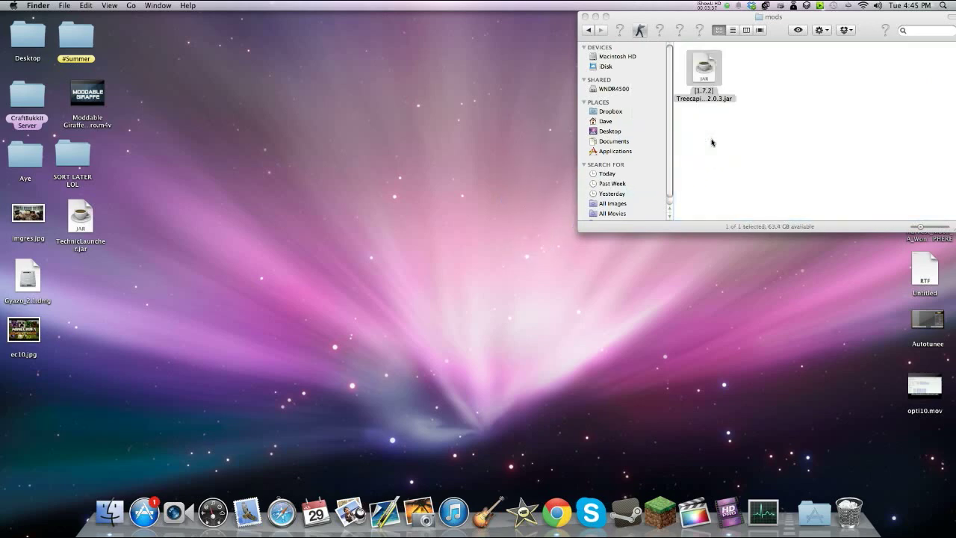
{"action": "left_click", "coordinate": [585, 16]}
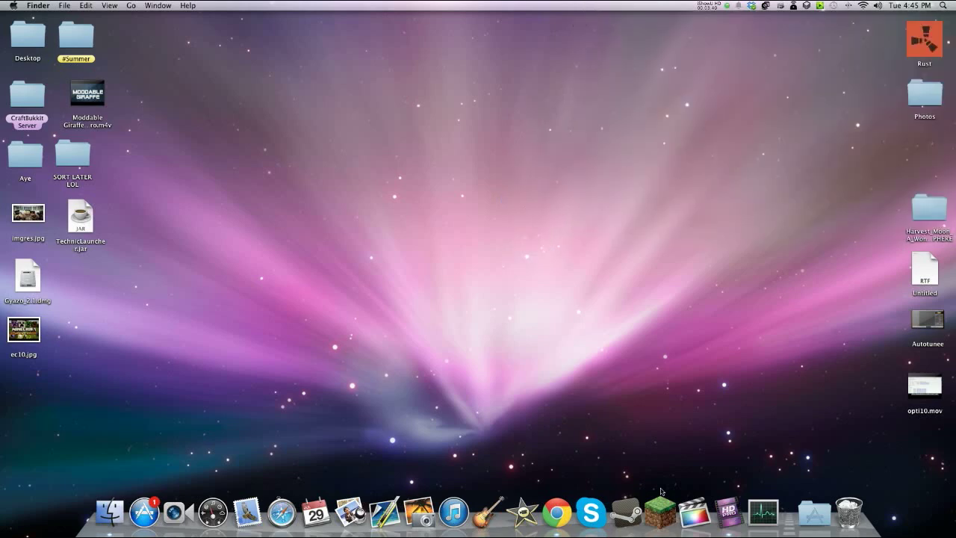
Reopen the Minecraft launcher, start the game with the Forge profile, and enlarge the game window to fill the screen.
{"action": "left_click", "coordinate": [660, 512]}
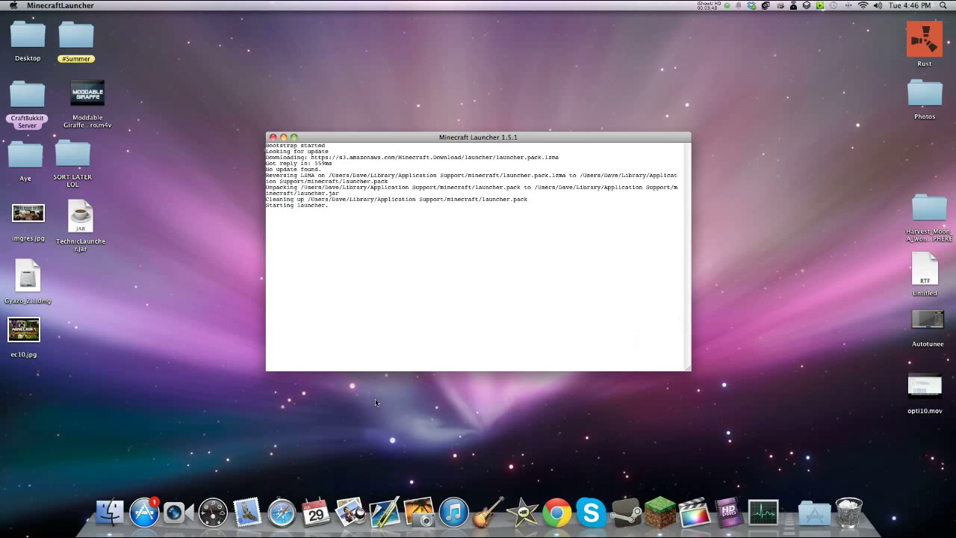
{"action": "left_click", "coordinate": [312, 396]}
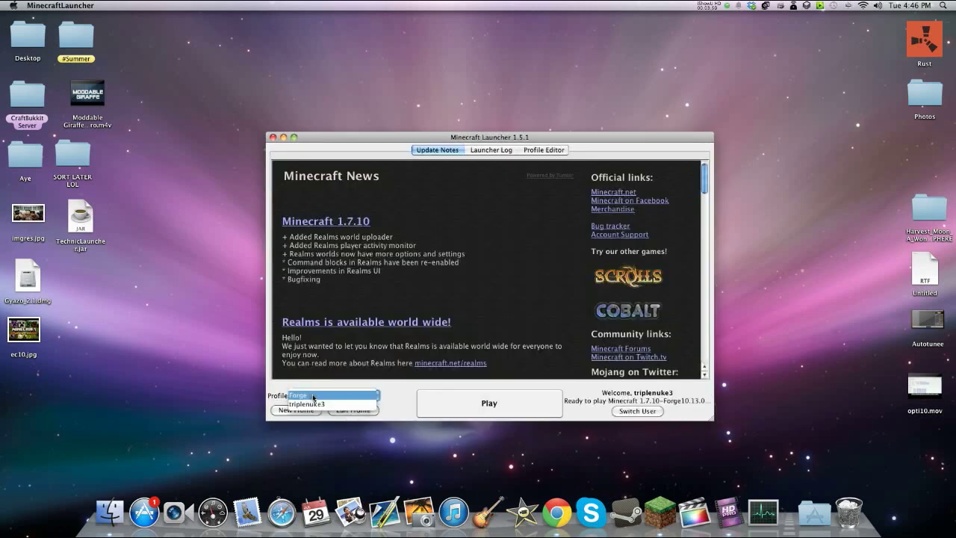
{"action": "left_click", "coordinate": [314, 404]}
{"action": "left_click", "coordinate": [485, 403]}
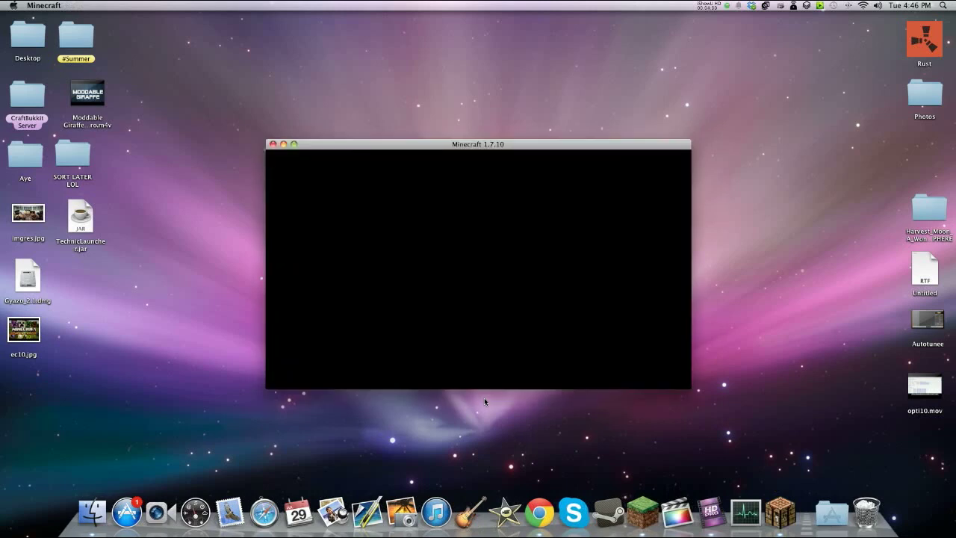
{"action": "left_click_drag", "start_coordinate": [481, 146], "coordinate": [475, 105]}
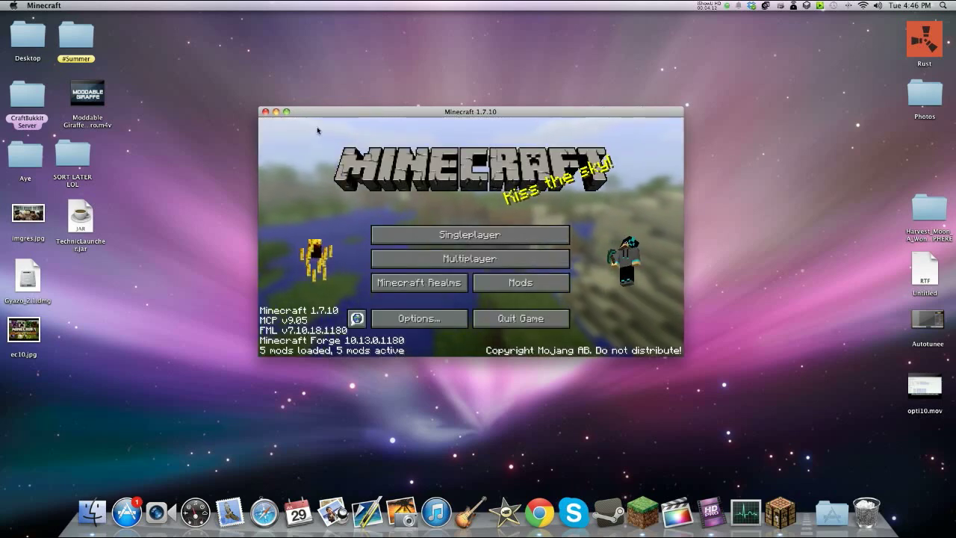
{"action": "left_click", "coordinate": [288, 112]}
Create a singleplayer world named New World with the game mode set to Creative.
{"action": "left_click", "coordinate": [415, 219]}
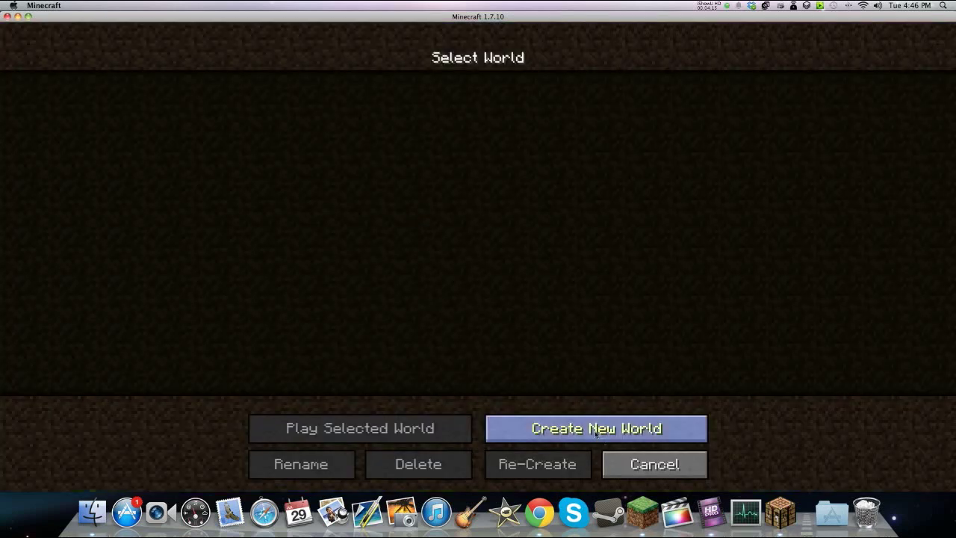
{"action": "left_click", "coordinate": [597, 430]}
{"action": "left_click", "coordinate": [508, 215]}
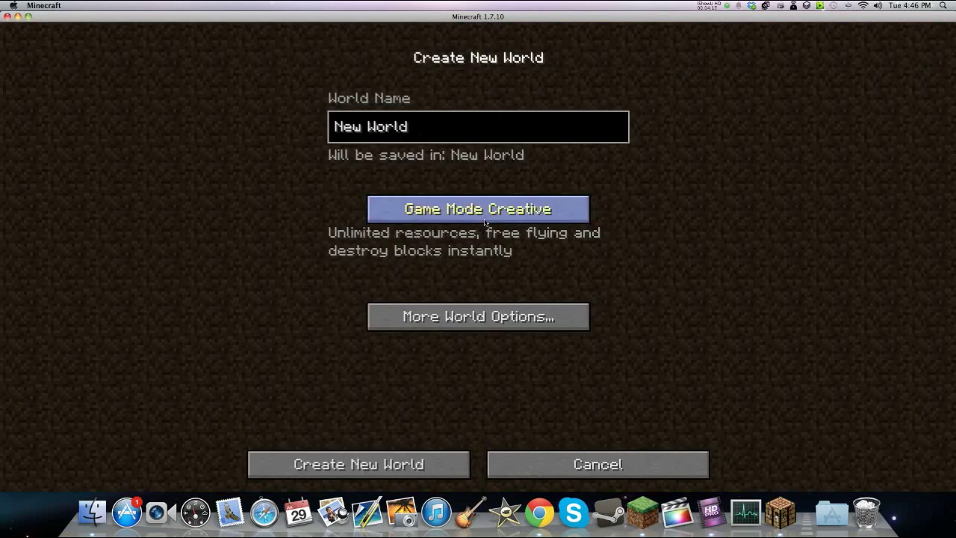
{"action": "left_click", "coordinate": [400, 457]}
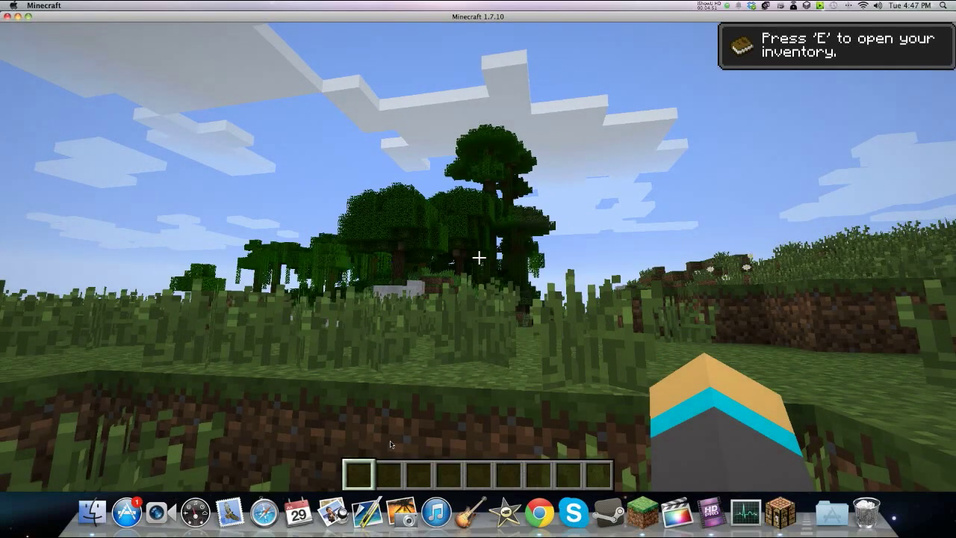
Walk across the grassland past the sheep to the water's edge facing the jungle trees.
{"action": "key", "text": "w"}
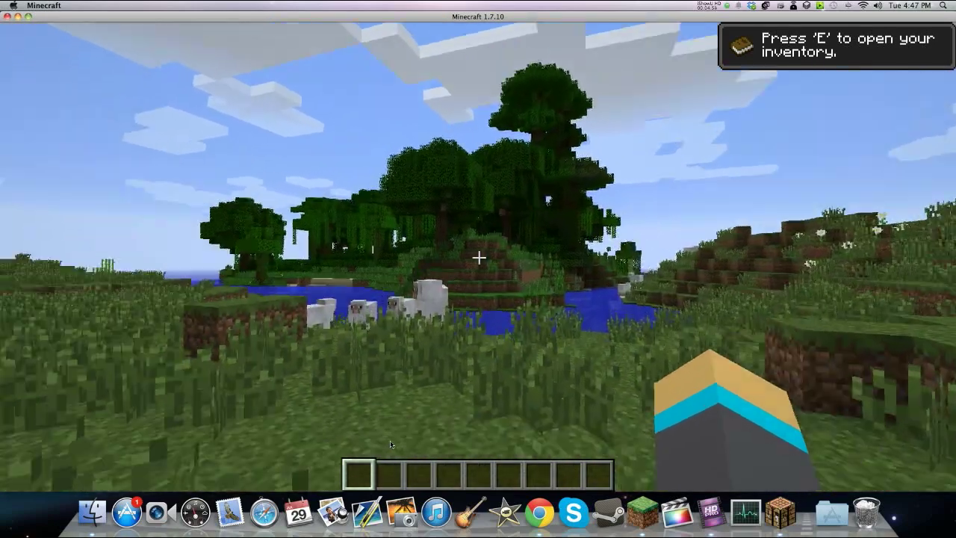
{"action": "key", "text": "w"}
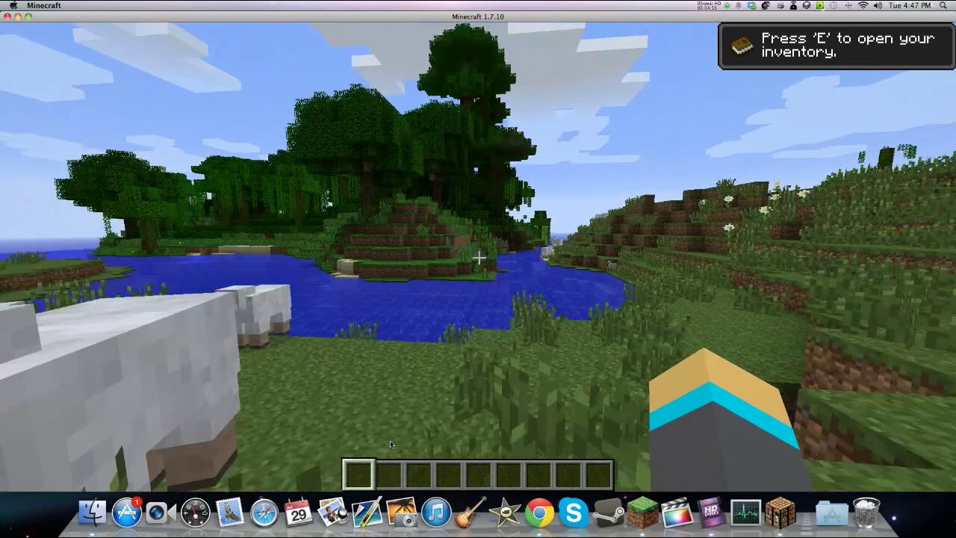
{"action": "key", "text": "w"}
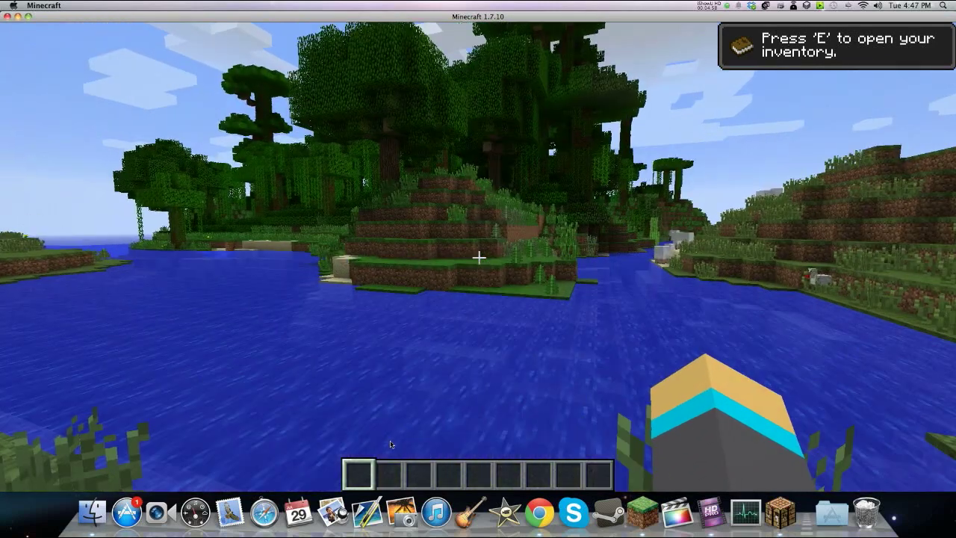
Search the creative inventory for "diamond" and place a Diamond Axe in the first hotbar slot.
{"action": "key", "text": "e"}
{"action": "left_click", "coordinate": [602, 138]}
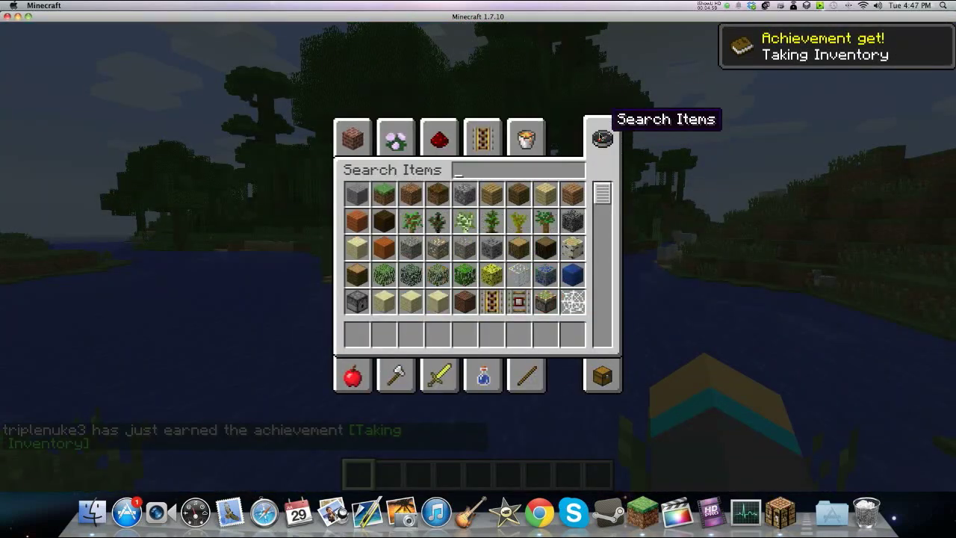
{"action": "type", "text": "diamond"}
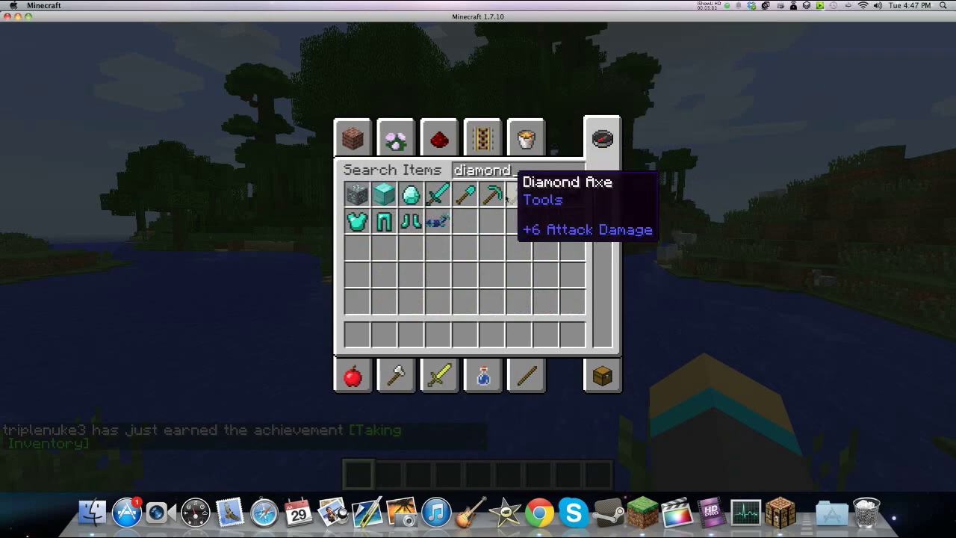
{"action": "left_click", "coordinate": [519, 194]}
{"action": "left_click", "coordinate": [357, 334]}
{"action": "key", "text": "e"}
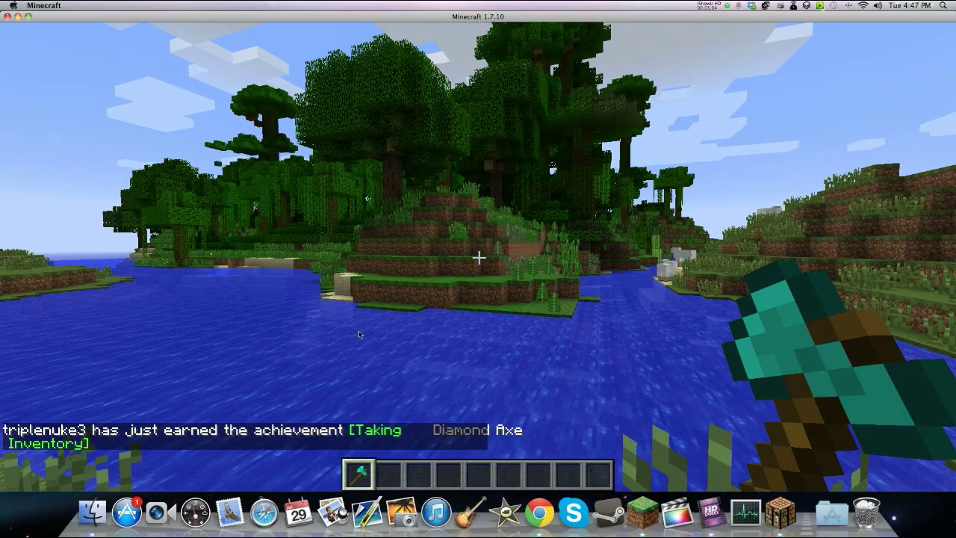
Switch the player to Survival mode with the /gamemode 0 command followed by the player's username.
{"action": "key", "text": "slash"}
{"action": "type", "text": "game"}
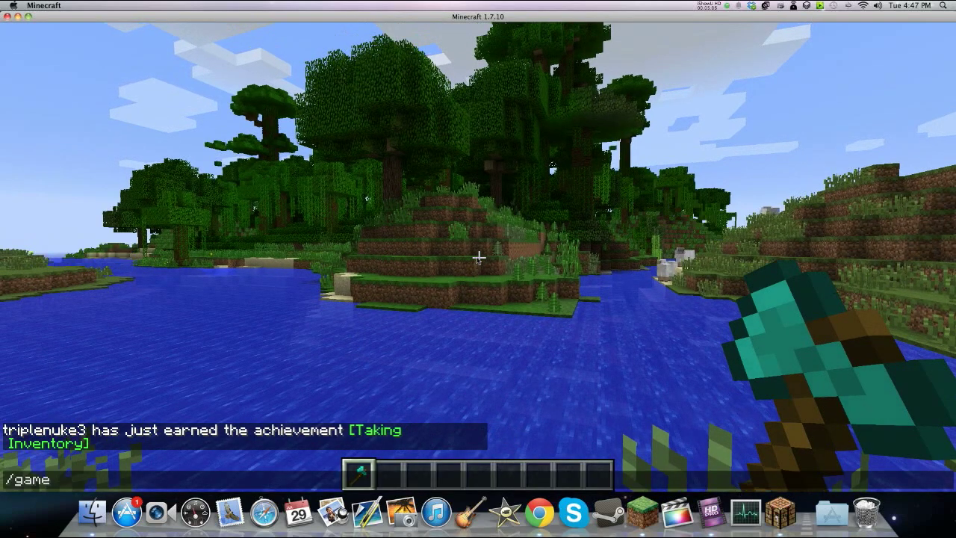
{"action": "type", "text": "mode 0"}
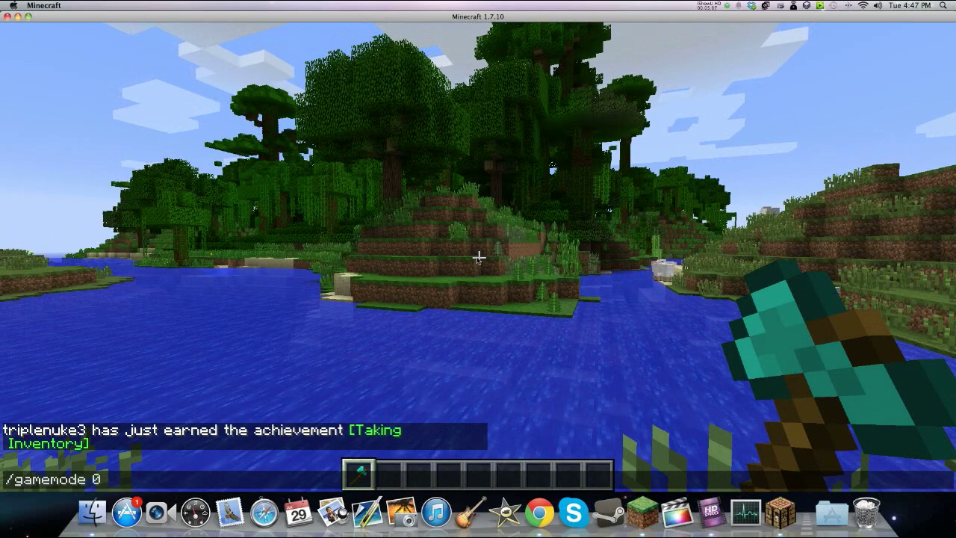
{"action": "type", "text": " triplenuke3"}
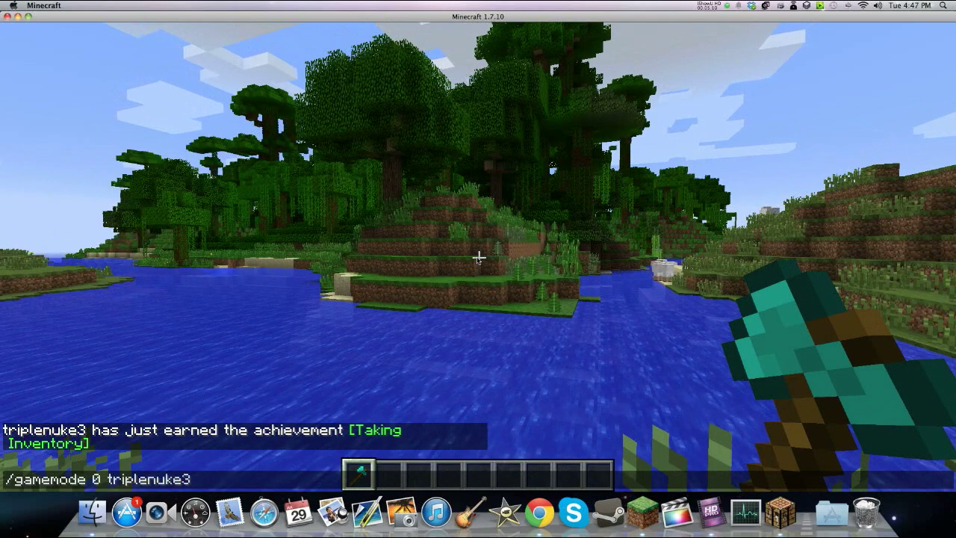
{"action": "key", "text": "Return"}
Cross the water and climb the grassy hill to the trunk of the nearest jungle-edge tree.
{"action": "key", "text": "w"}
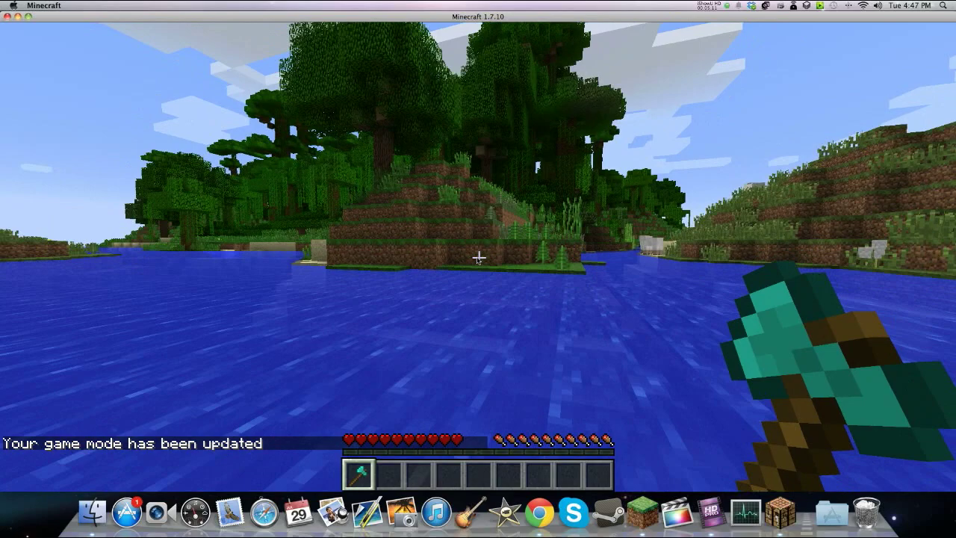
{"action": "key", "text": "w"}
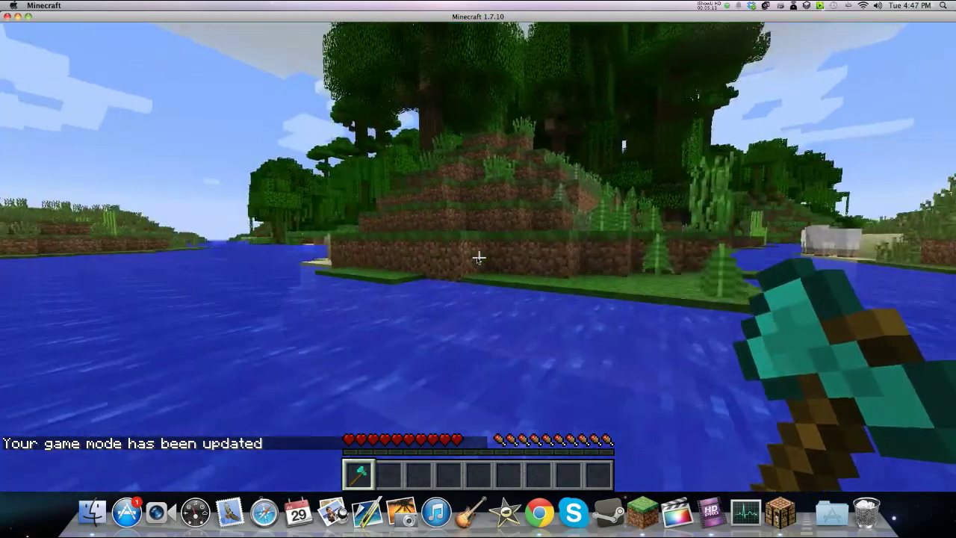
{"action": "key", "text": "w"}
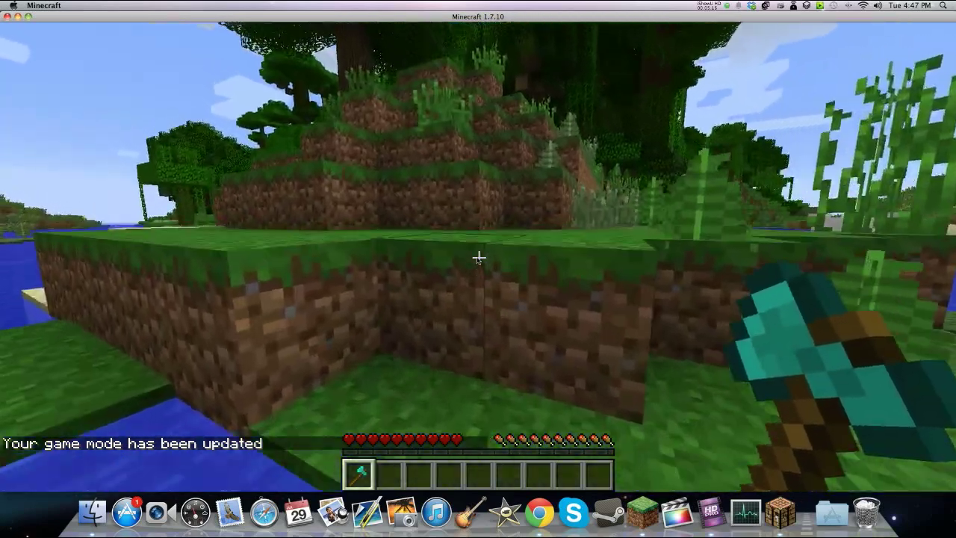
{"action": "key", "text": "w"}
{"action": "key", "text": "space"}
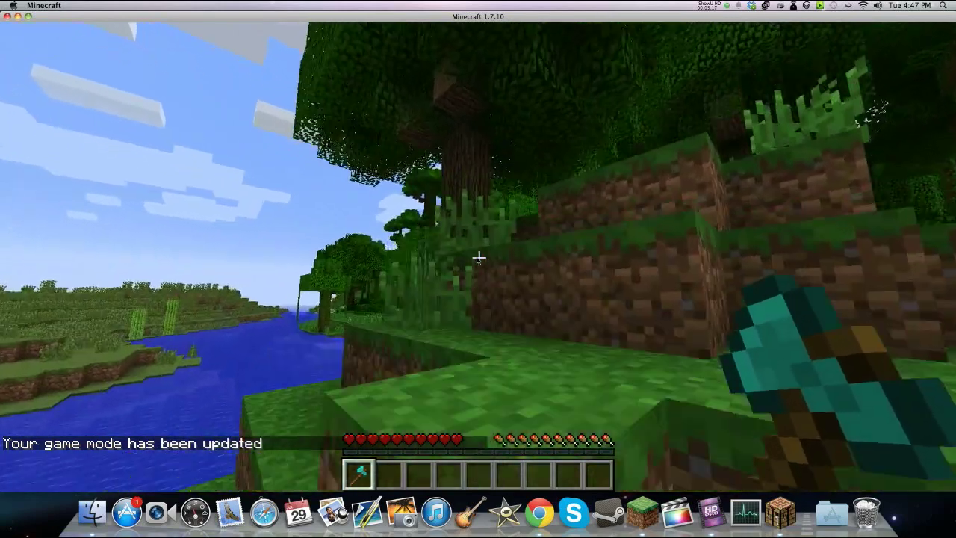
{"action": "key", "text": "w"}
{"action": "key", "text": "space"}
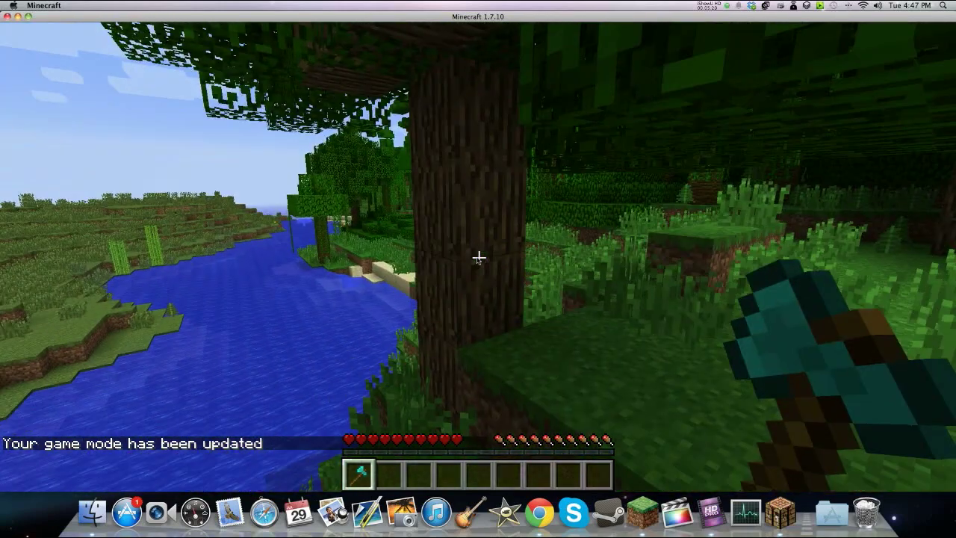
Get down to the tree's base and chop its lowest log with the Diamond Axe to fell the whole tree.
{"action": "key", "text": "a"}
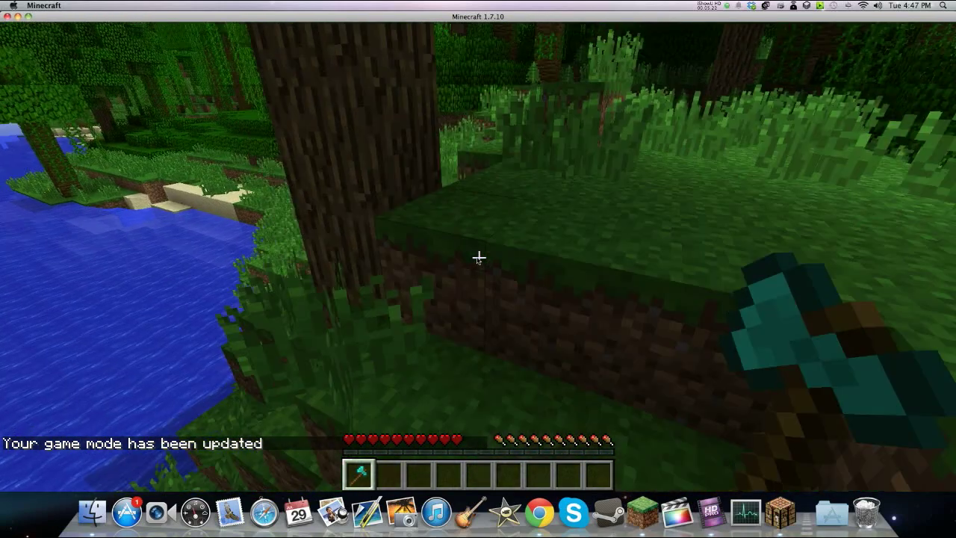
{"action": "key", "text": "w"}
{"action": "key", "text": "space"}
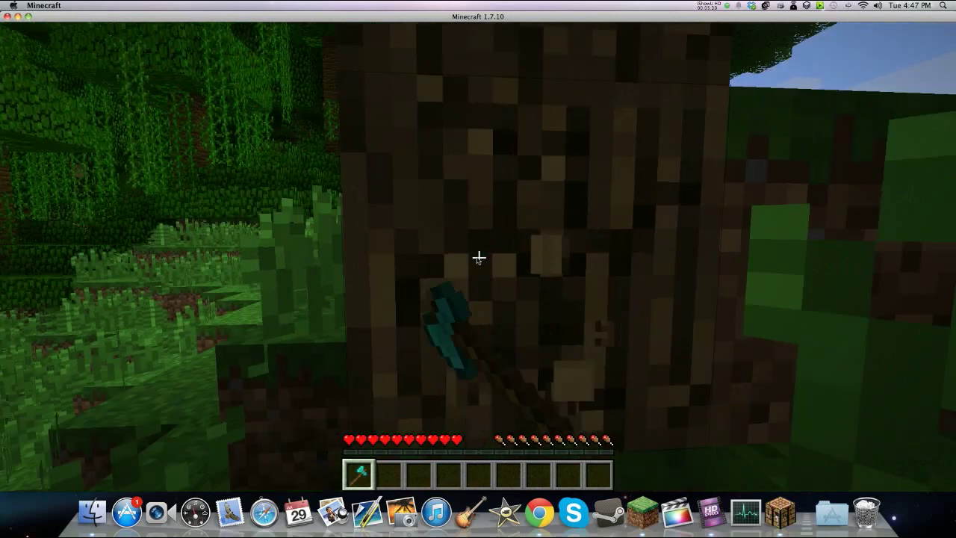
{"action": "left_click", "coordinate": [479, 258]}
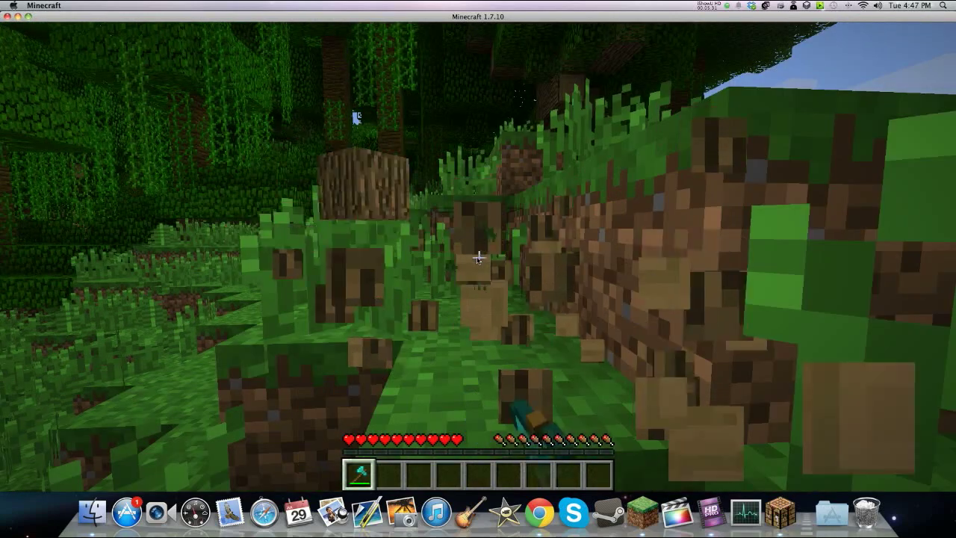
Collect the dropped logs and saplings and walk on toward the vine-covered jungle trees.
{"action": "key", "text": "w"}
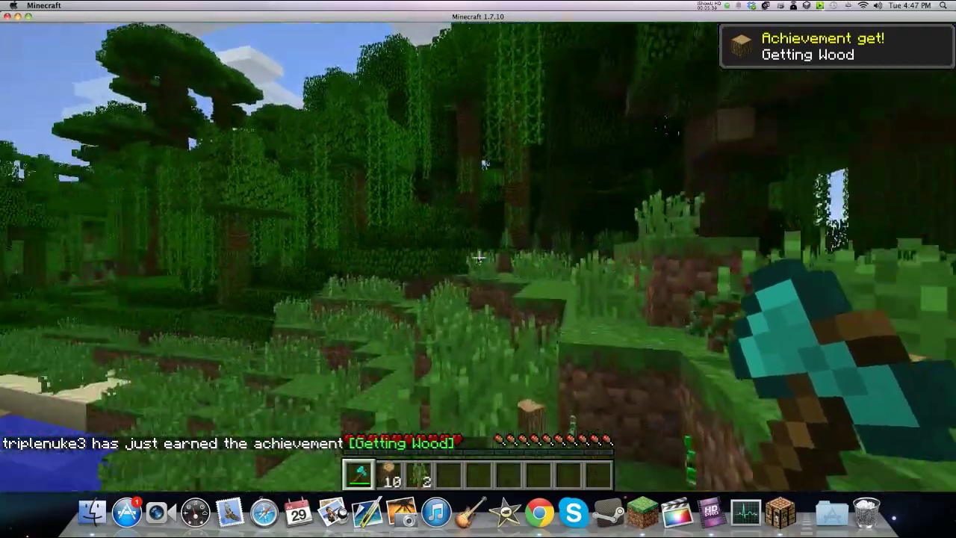
{"action": "key", "text": "w"}
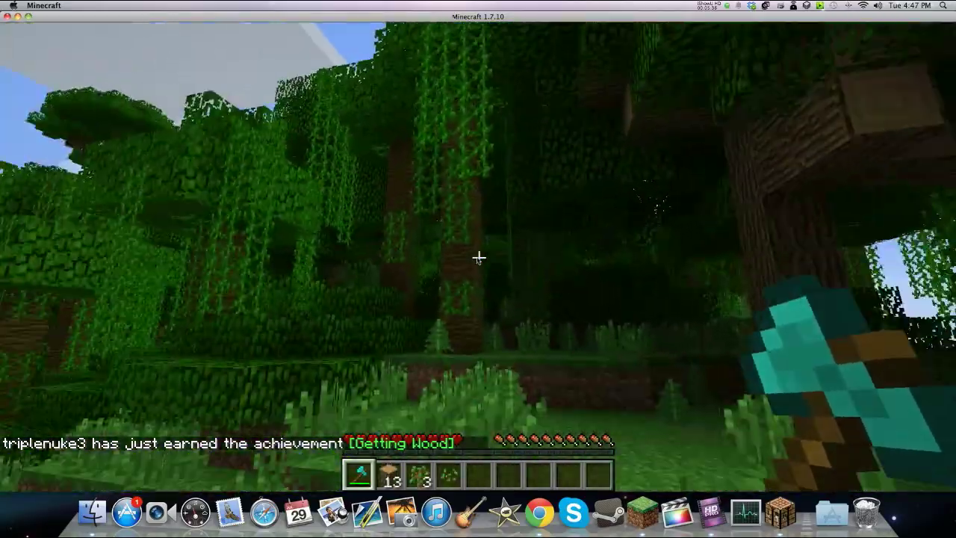
{"action": "key", "text": "w"}
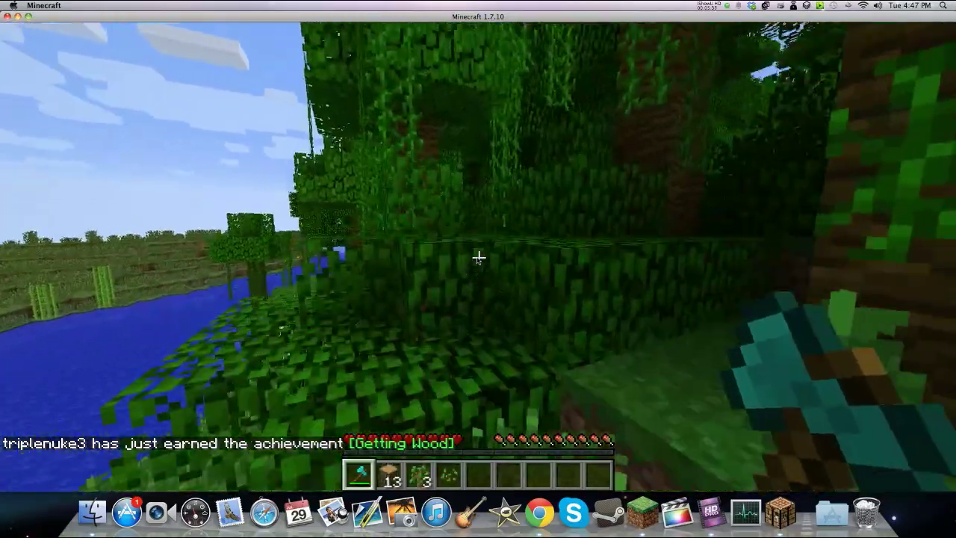
Walk across the jungle's leafy undergrowth to the base of the large vine-covered trunk near the water.
{"action": "key", "text": "w"}
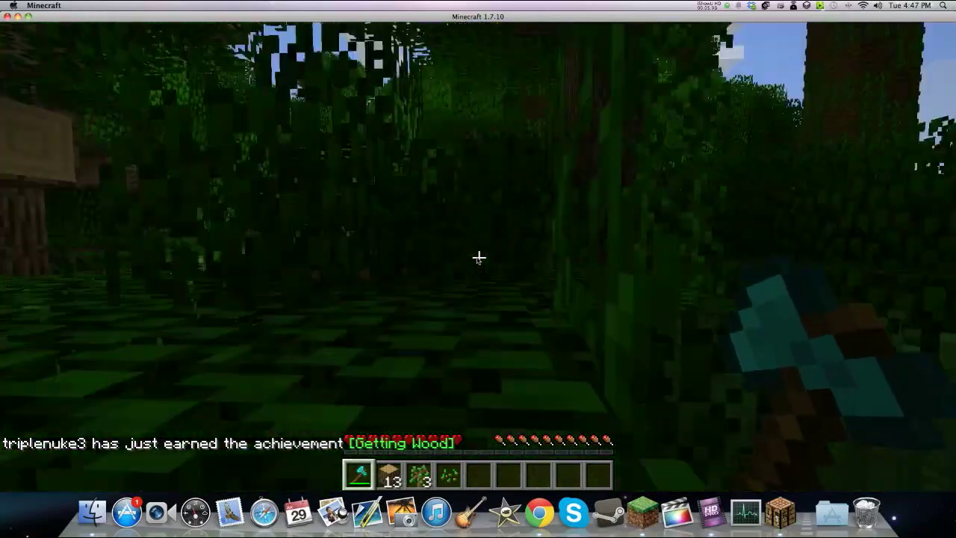
{"action": "key", "text": "w"}
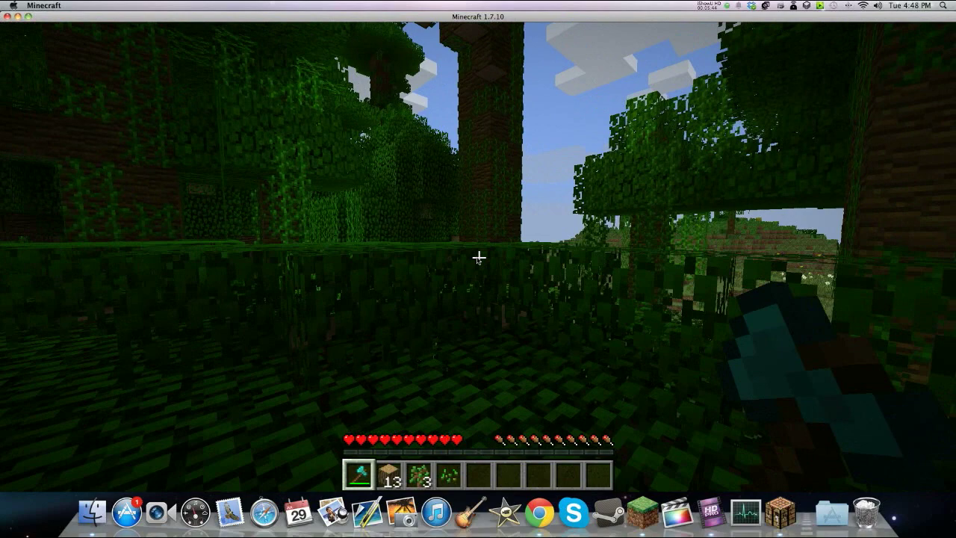
{"action": "key", "text": "w"}
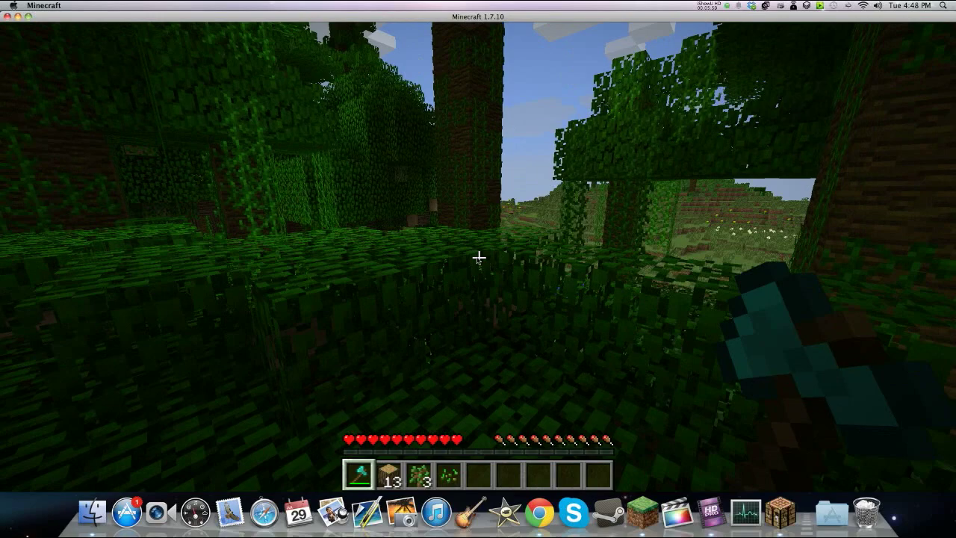
{"action": "key", "text": "w"}
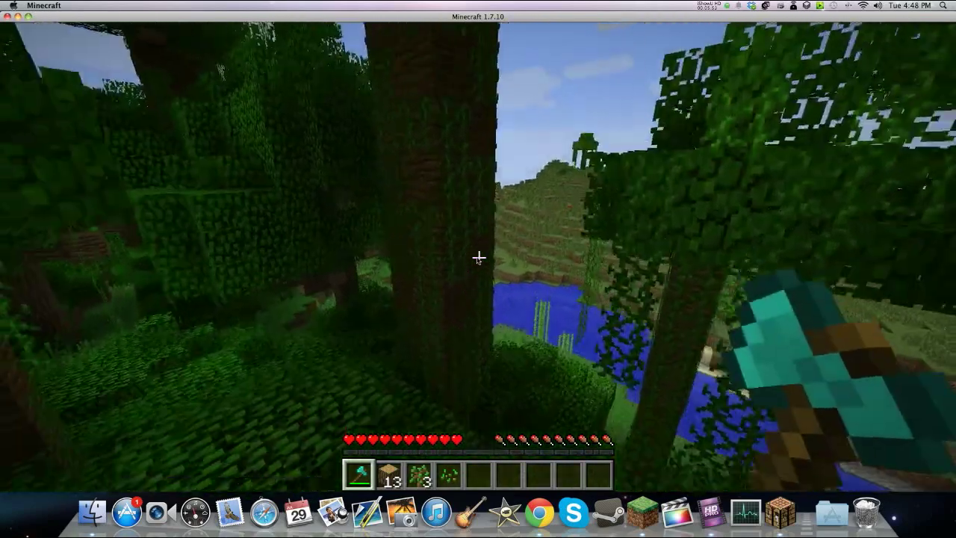
{"action": "key", "text": "w"}
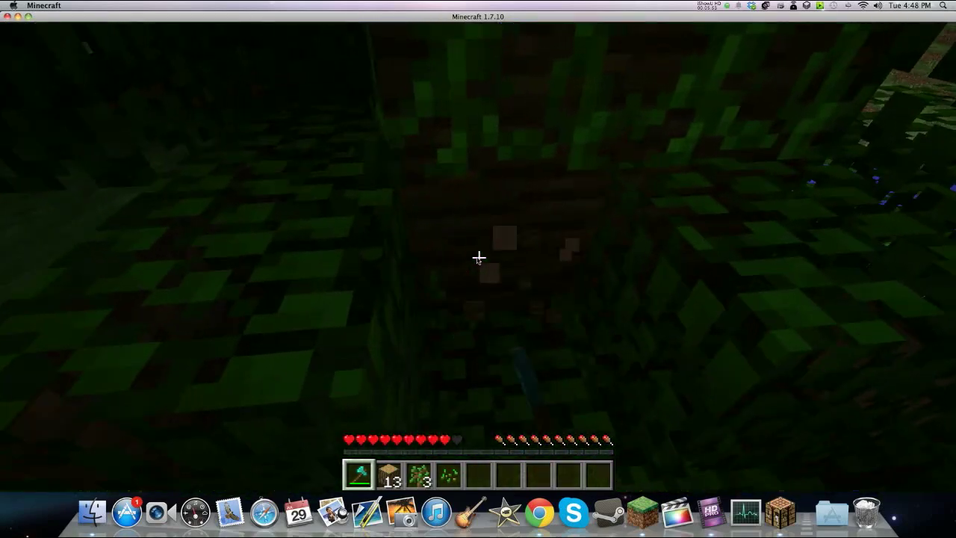
Chop the lowest log of the large jungle trunk with the Diamond Axe until the whole tree is felled.
{"action": "left_click", "coordinate": [478, 258]}
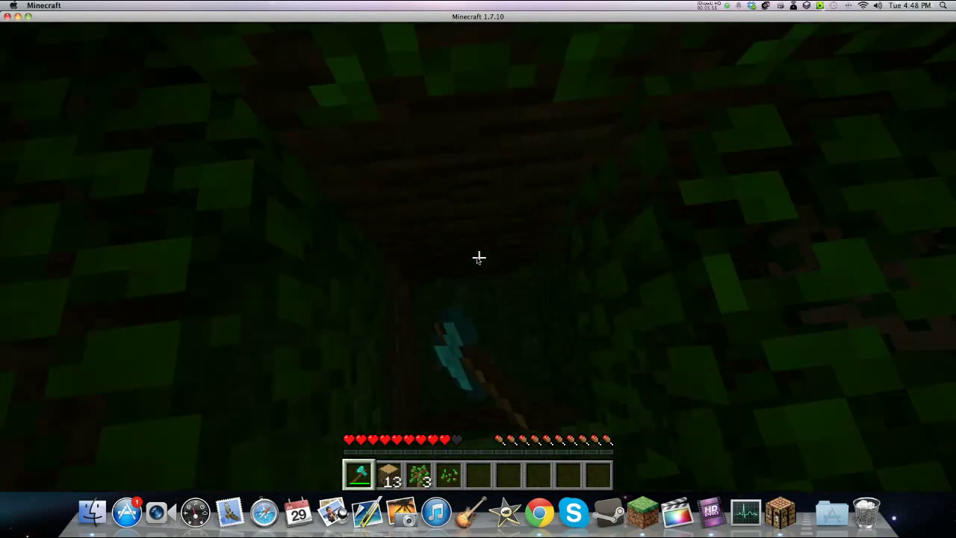
{"action": "left_click", "coordinate": [479, 259]}
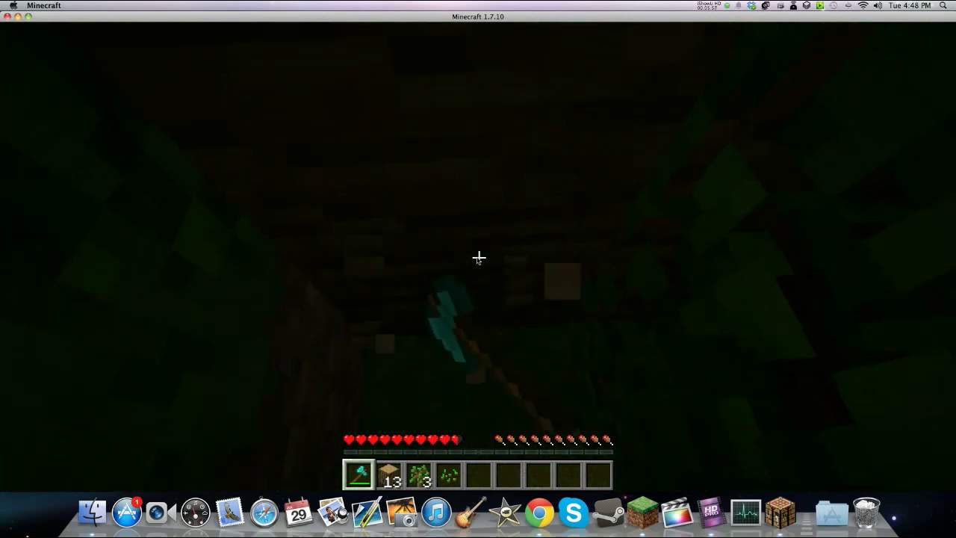
{"action": "left_click", "coordinate": [478, 258]}
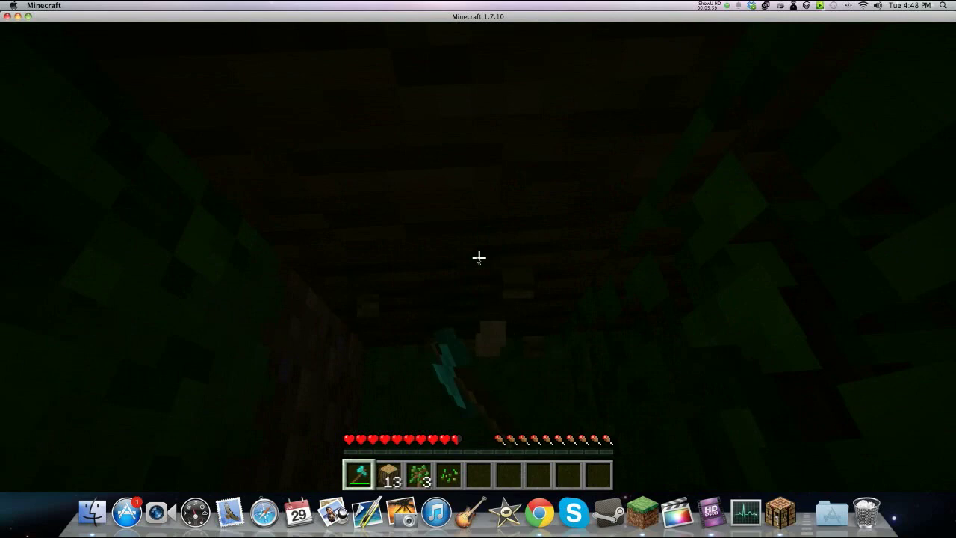
{"action": "left_click", "coordinate": [479, 258]}
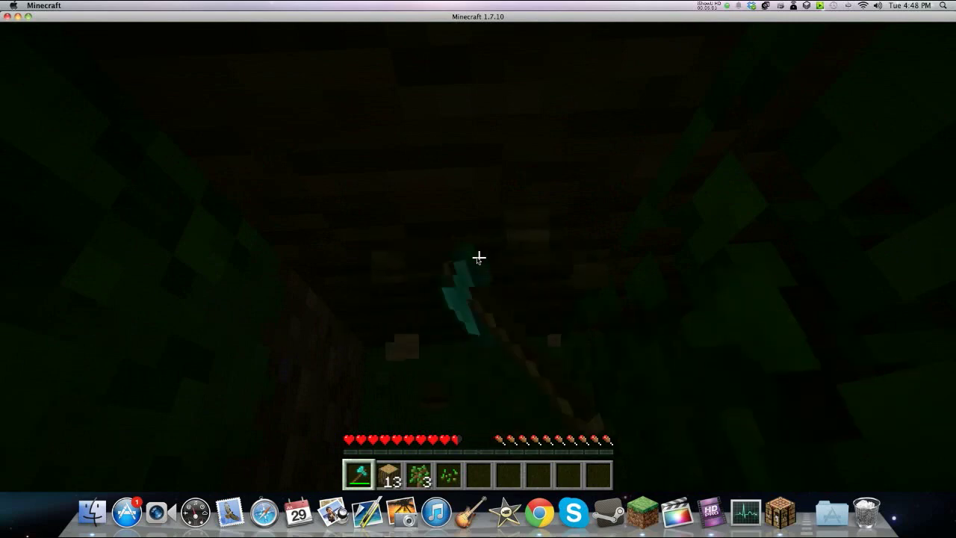
{"action": "left_click", "coordinate": [479, 258]}
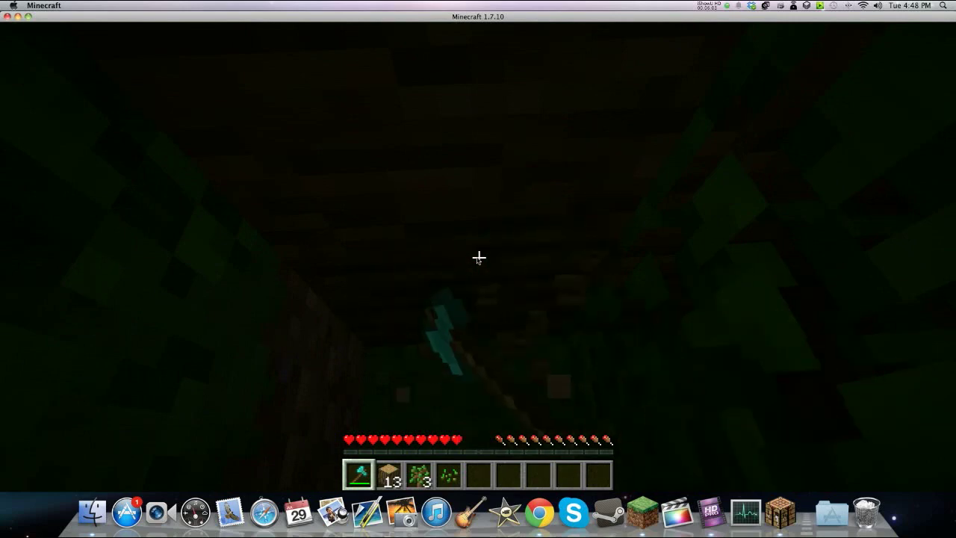
{"action": "left_click", "coordinate": [479, 258]}
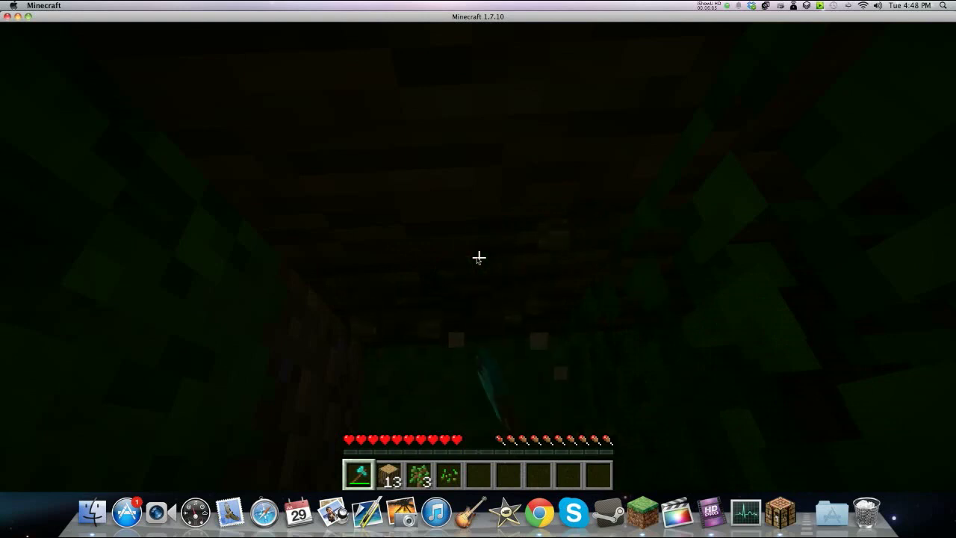
{"action": "left_click", "coordinate": [478, 257]}
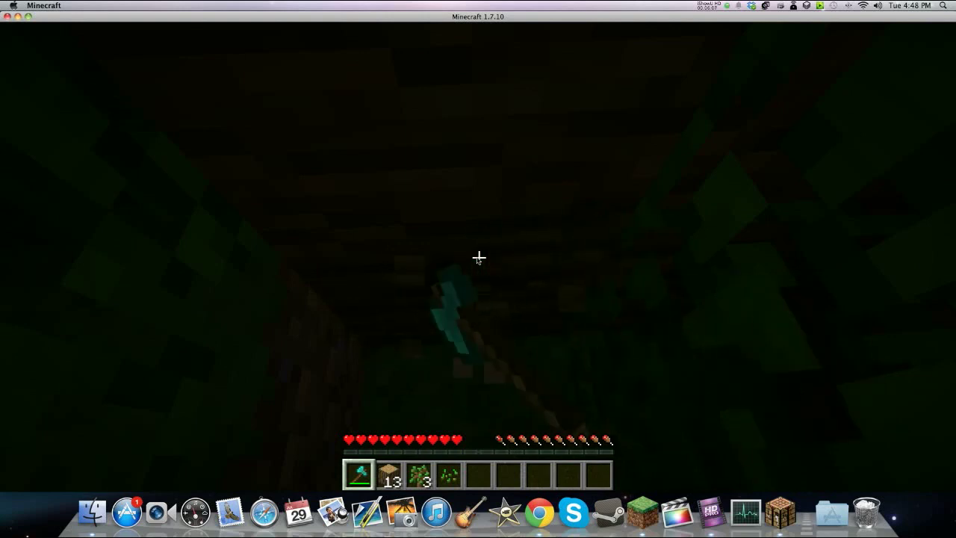
{"action": "left_click", "coordinate": [479, 258]}
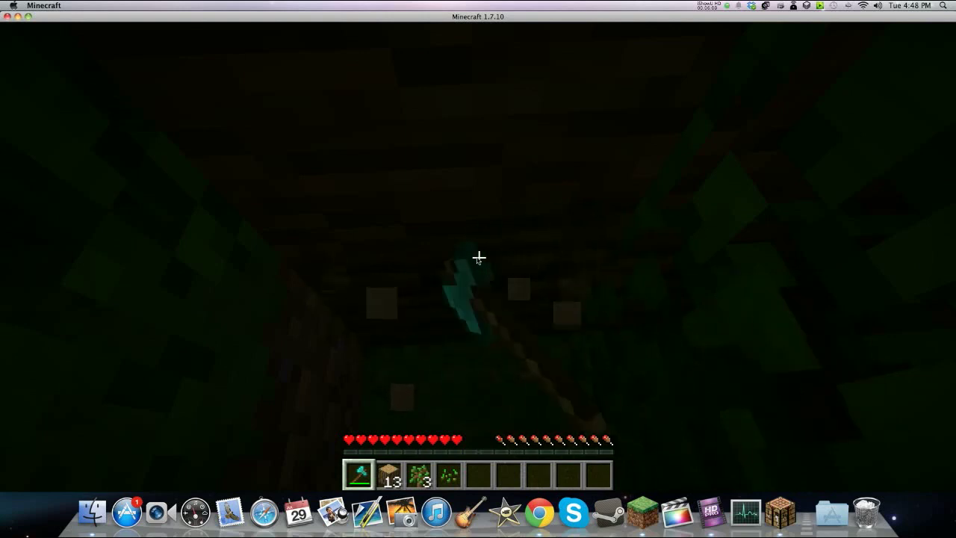
{"action": "left_click", "coordinate": [478, 258]}
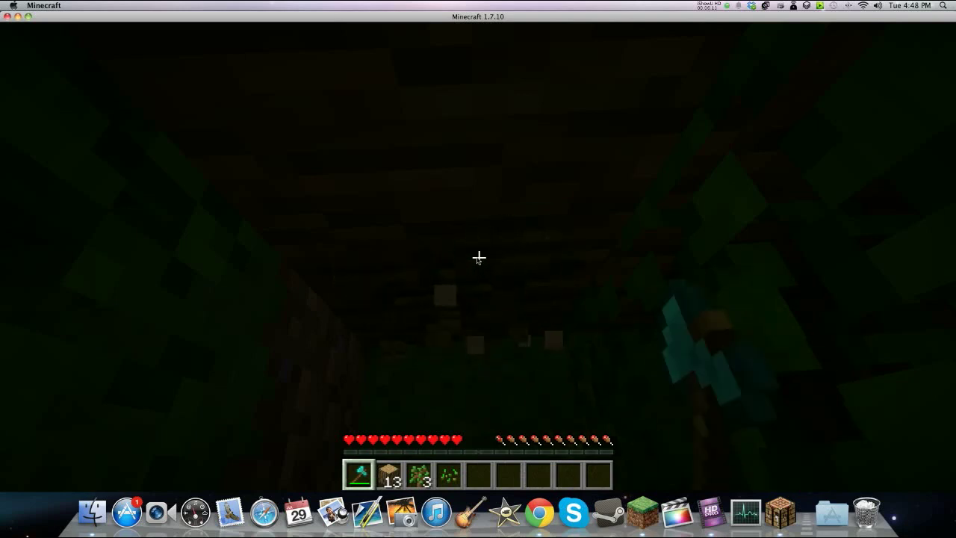
{"action": "left_click", "coordinate": [479, 258]}
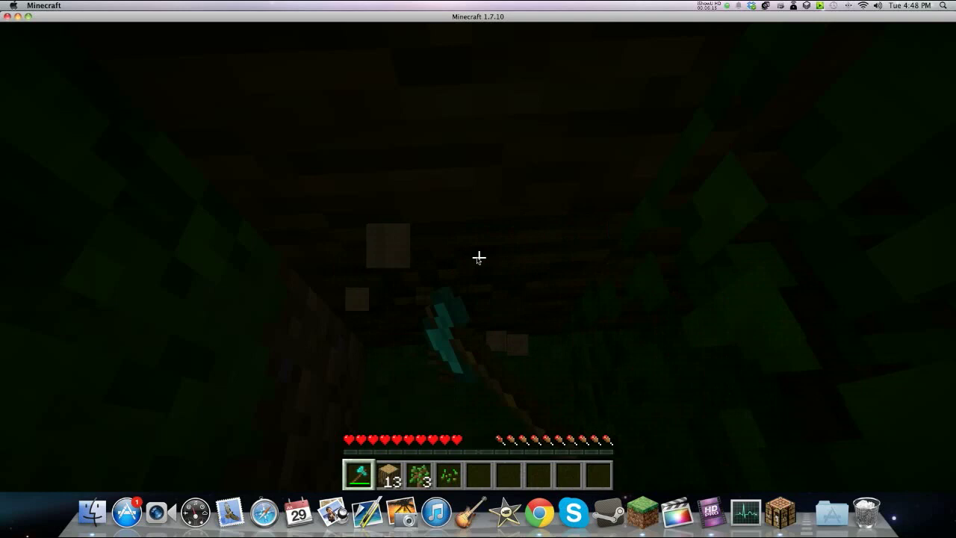
{"action": "left_click", "coordinate": [479, 258]}
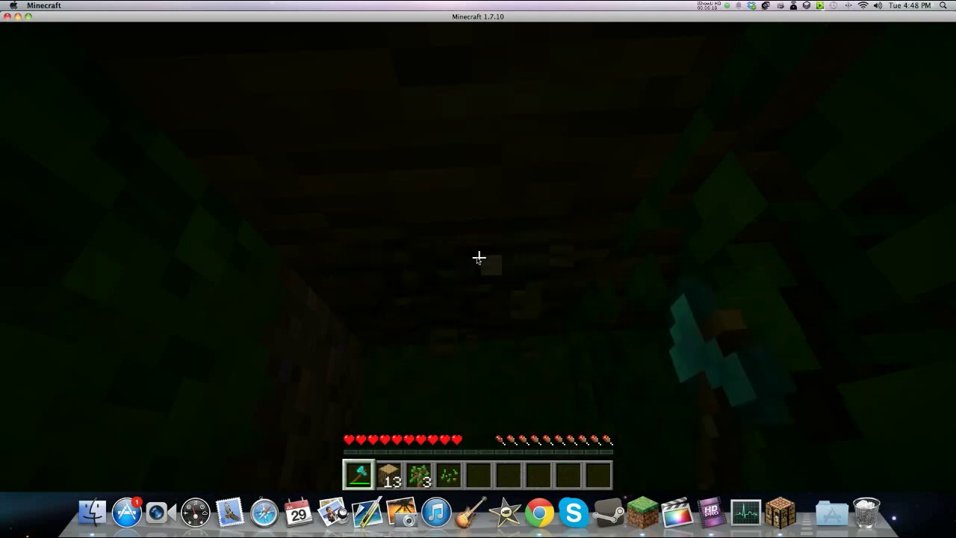
{"action": "left_click", "coordinate": [478, 257]}
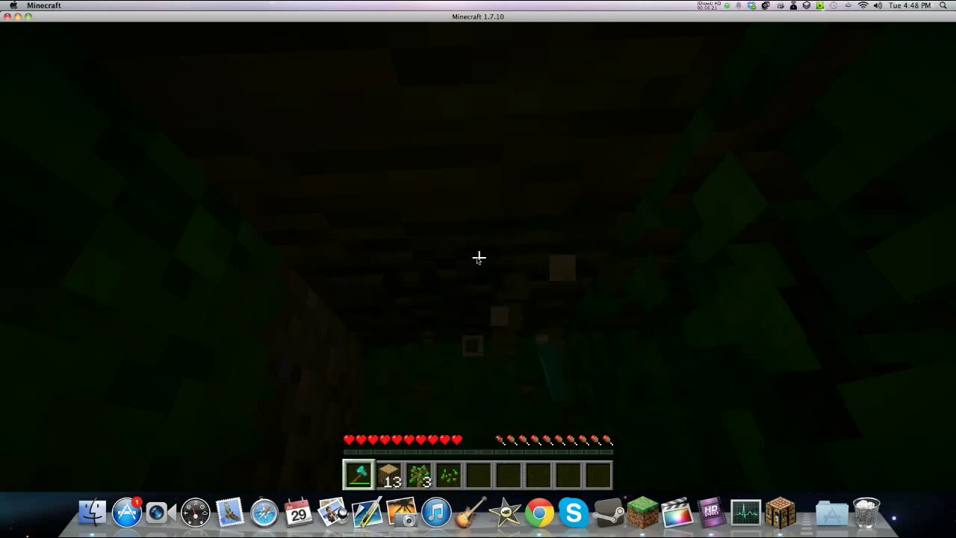
{"action": "left_click", "coordinate": [479, 258]}
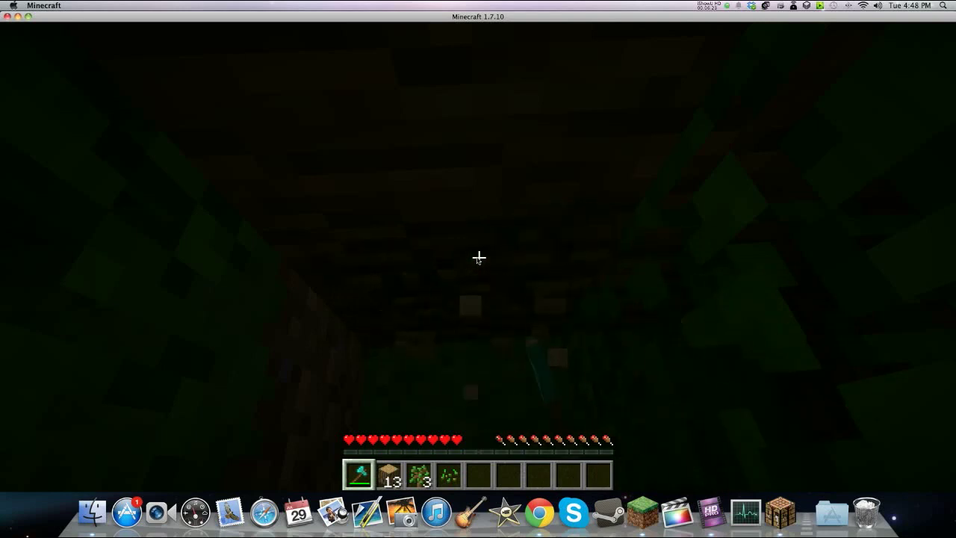
{"action": "left_click", "coordinate": [479, 258]}
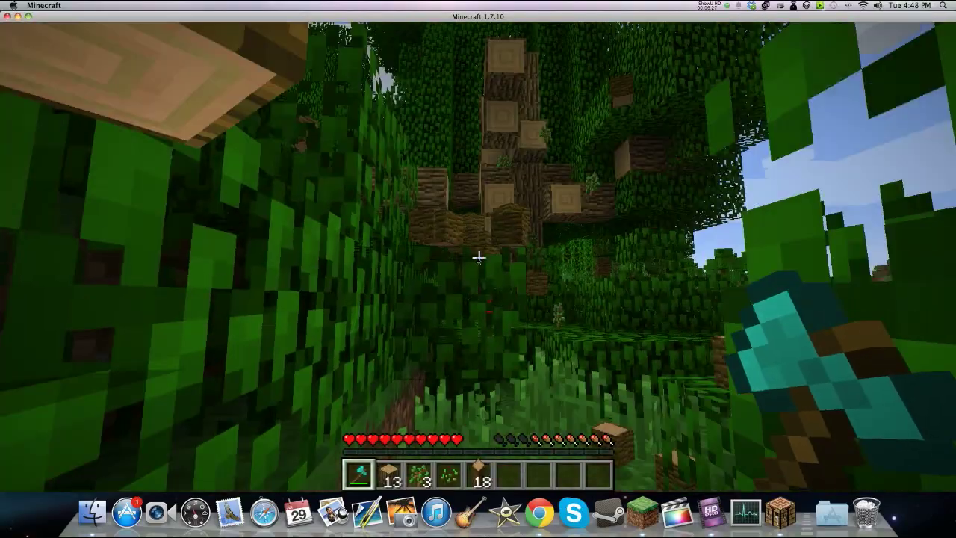
{"action": "left_click", "coordinate": [479, 258]}
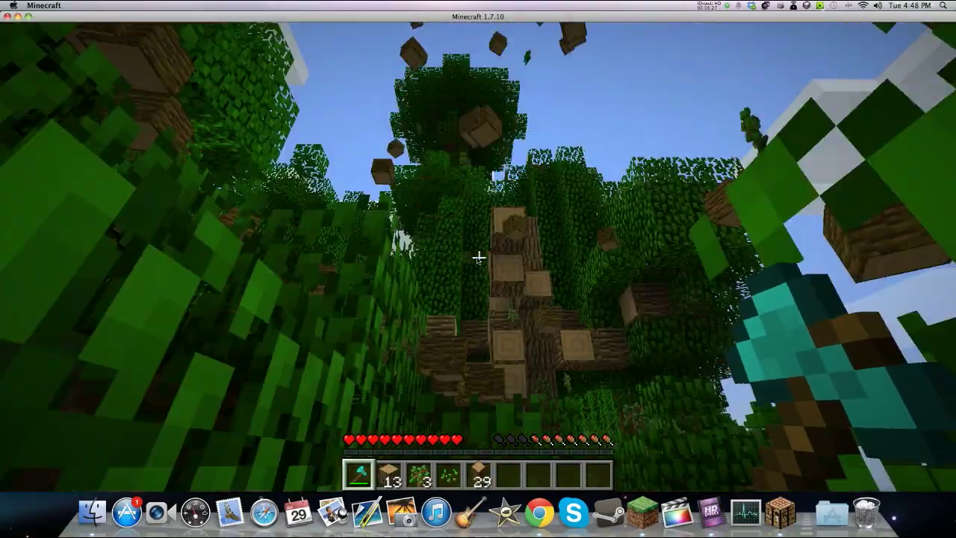
Gather the logs, saplings and apple dropped around the spot of the felled jungle tree.
{"action": "key", "text": "w"}
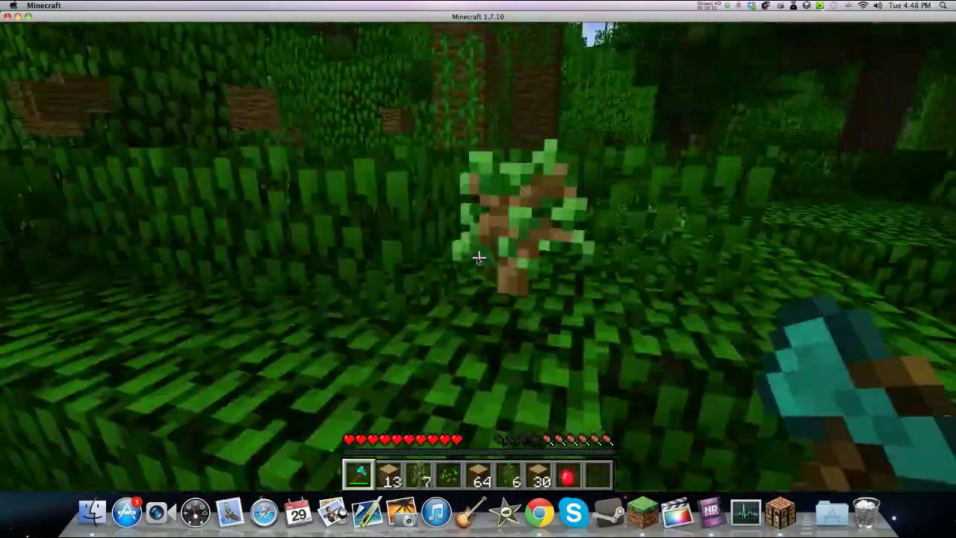
{"action": "key", "text": "w"}
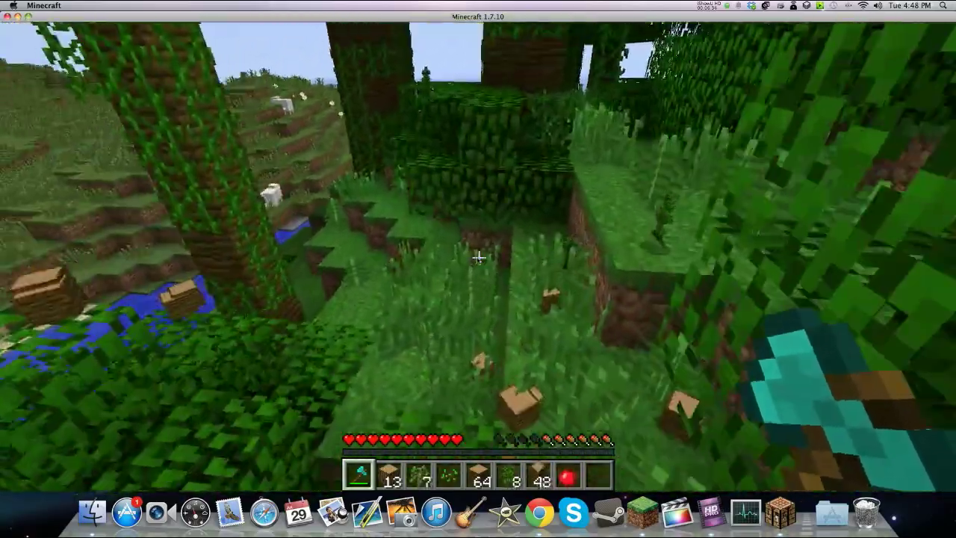
{"action": "key", "text": "w"}
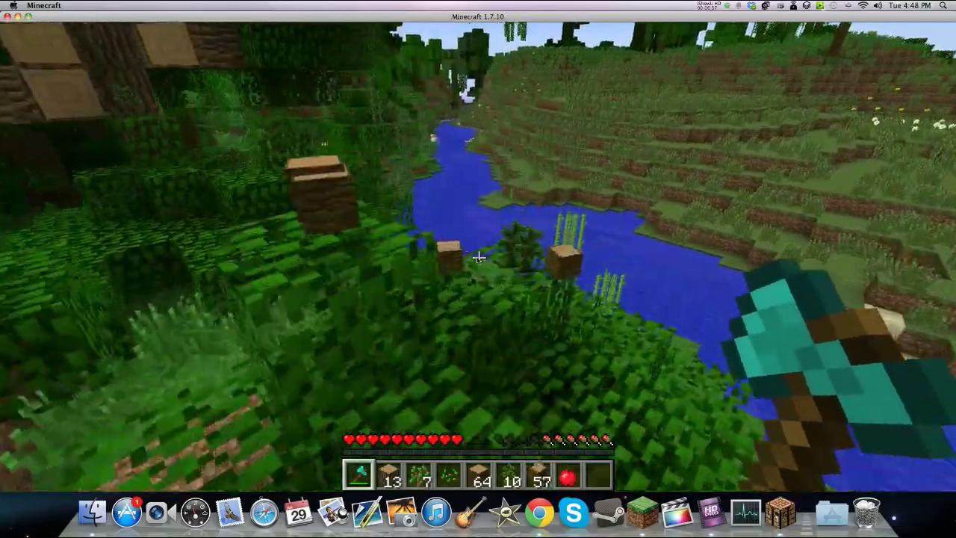
{"action": "key", "text": "w"}
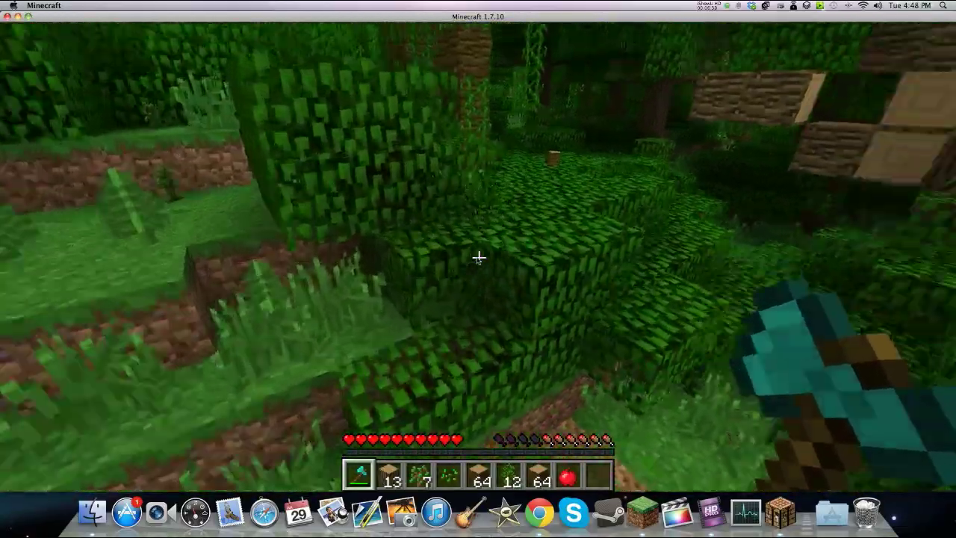
Comb the surrounding leaf cover and grassy slope for the remaining dropped log and sapling, ending at the dirt ledge.
{"action": "key", "text": "w"}
{"action": "key", "text": "space"}
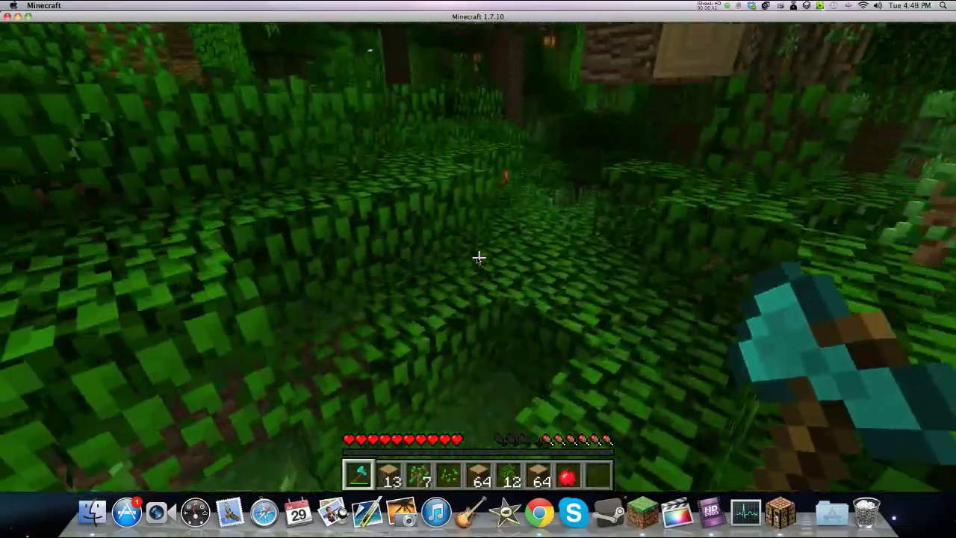
{"action": "key", "text": "w"}
{"action": "key", "text": "space"}
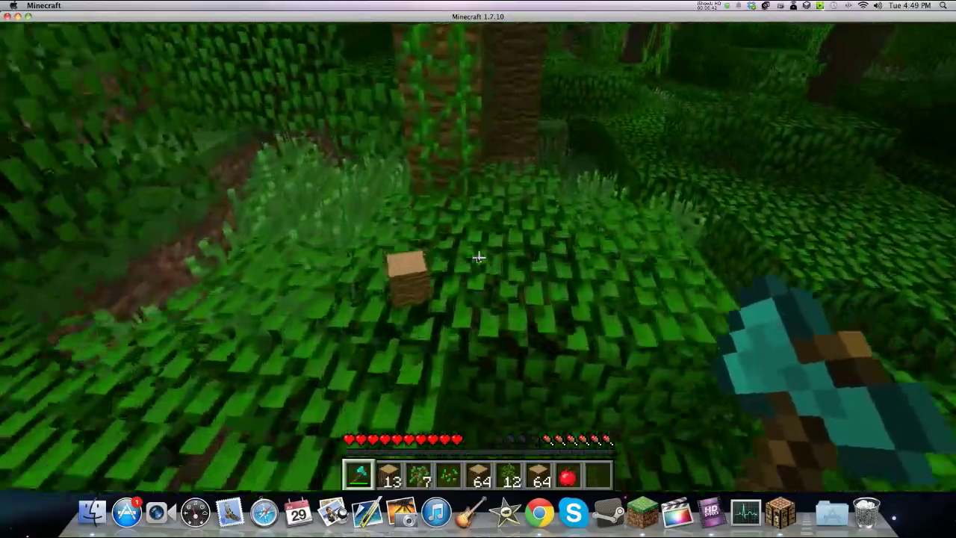
{"action": "key", "text": "w"}
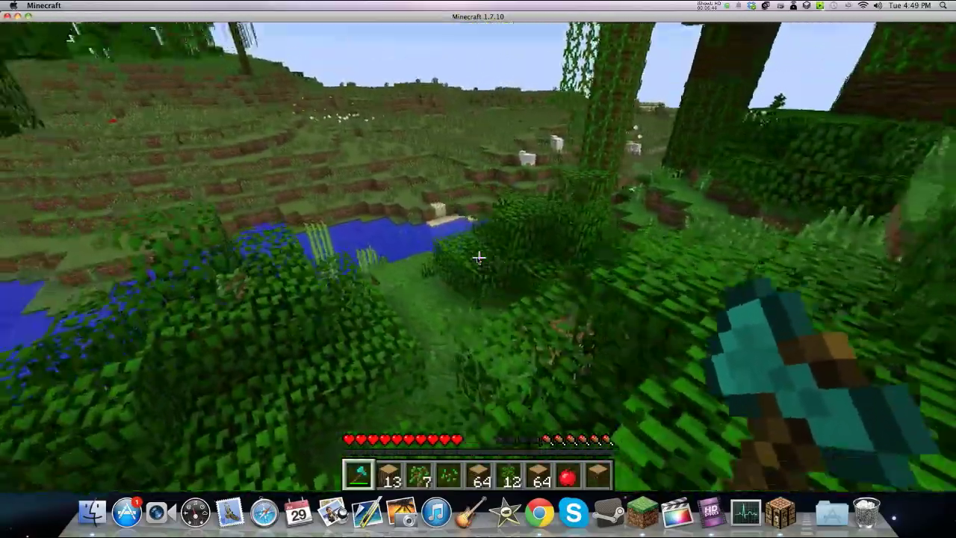
{"action": "key", "text": "w"}
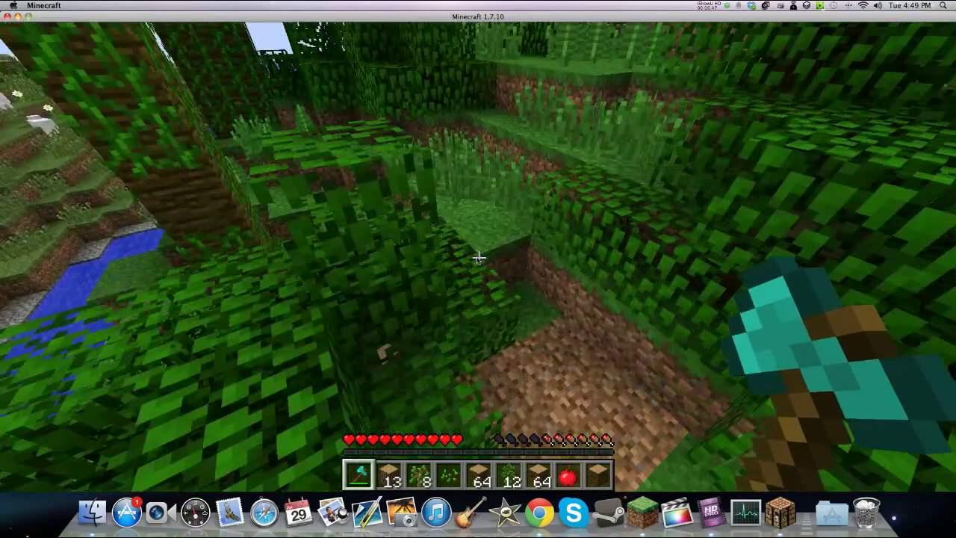
{"action": "key", "text": "w"}
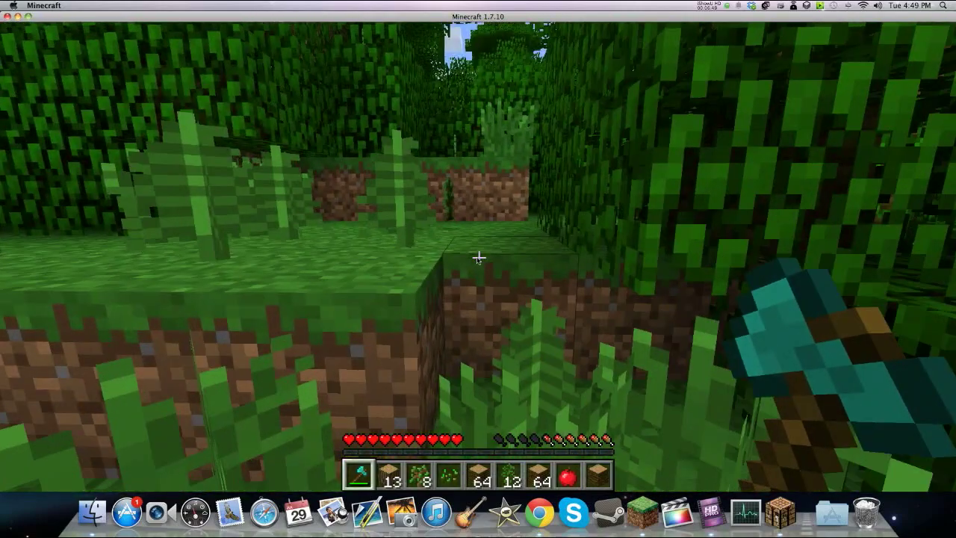
Move all the wood stacks from the hotbar into the main inventory.
{"action": "key", "text": "space"}
{"action": "key", "text": "e"}
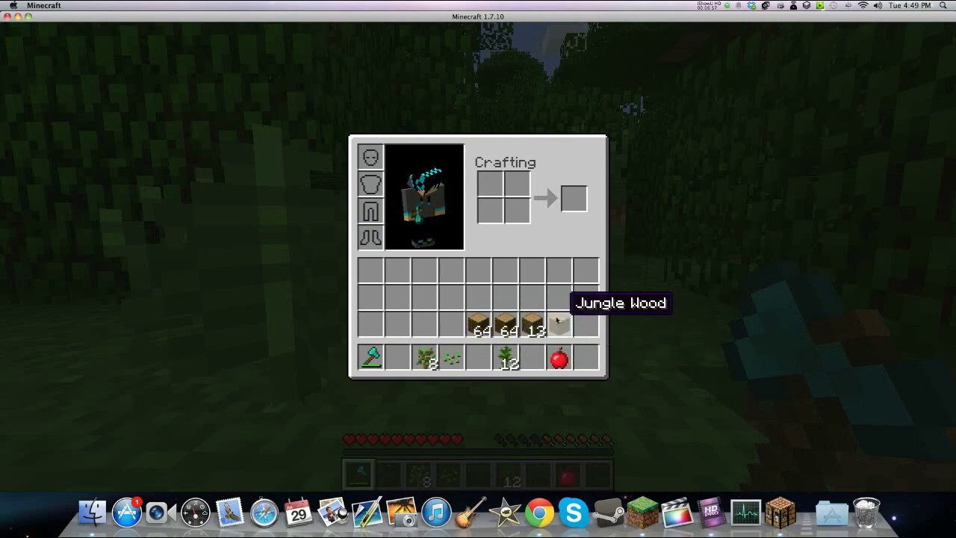
{"action": "key", "text": "e"}
Climb past the dirt ledge, pick up the dropped saplings and cross the leaf canopy deeper into the jungle.
{"action": "key", "text": "w"}
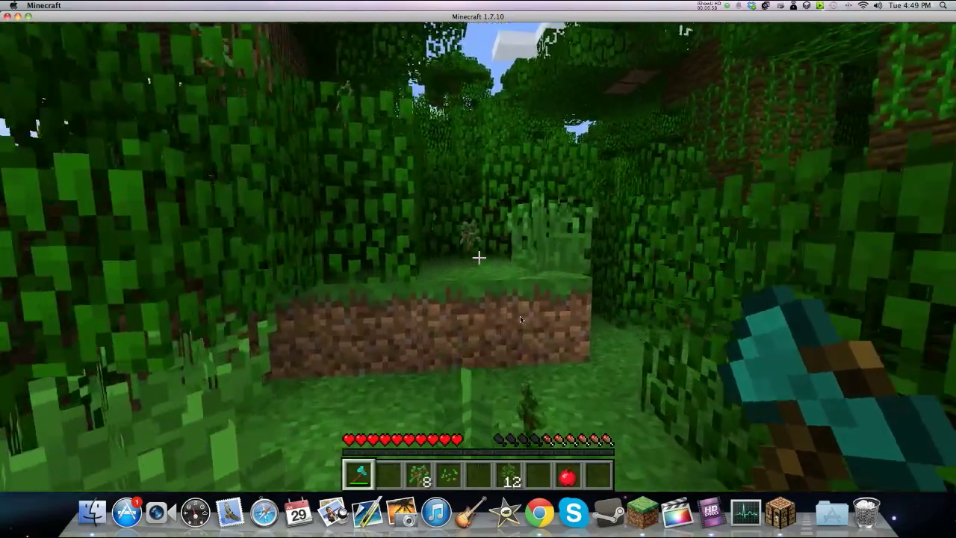
{"action": "key", "text": "w"}
{"action": "key", "text": "space"}
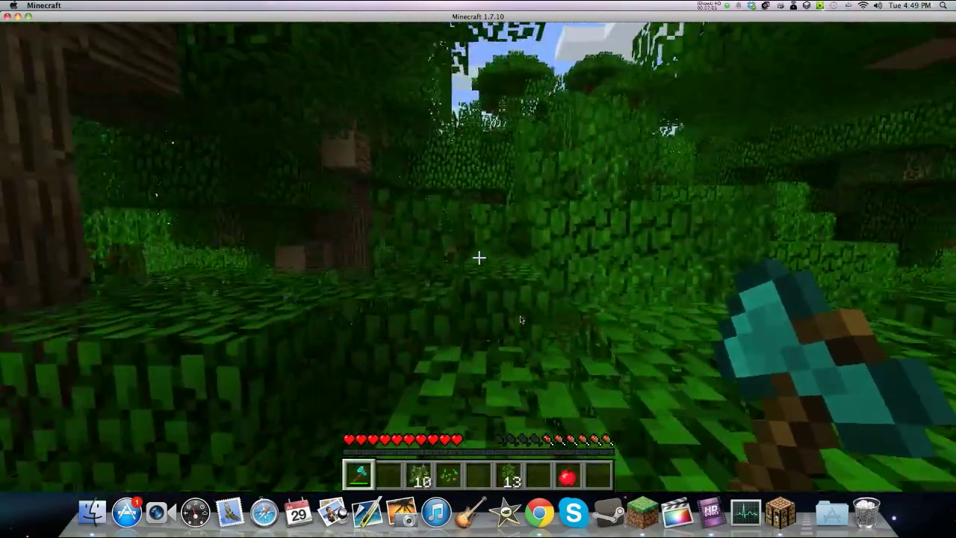
{"action": "key", "text": "w"}
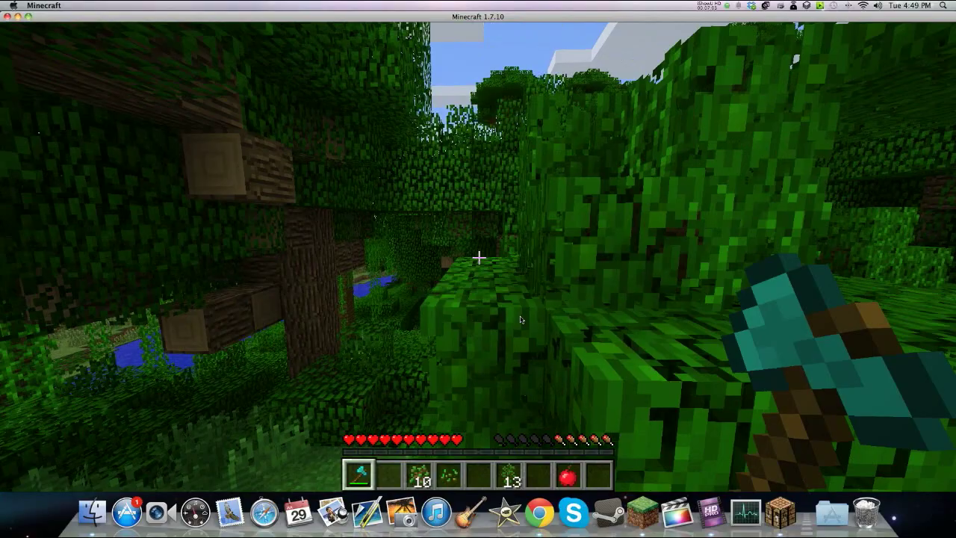
{"action": "key", "text": "w"}
{"action": "key", "text": "space"}
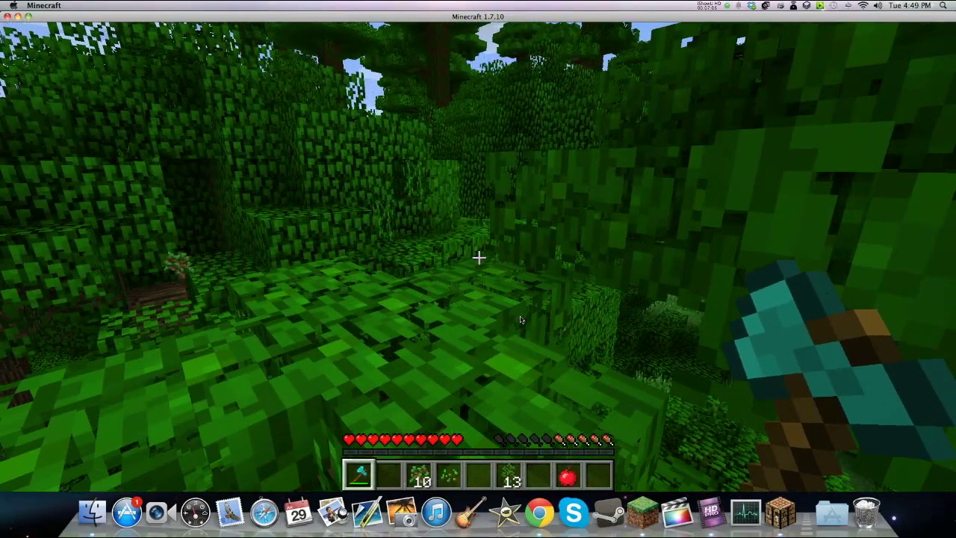
{"action": "key", "text": "w"}
{"action": "key", "text": "space"}
{"action": "key", "text": "w"}
{"action": "key", "text": "space"}
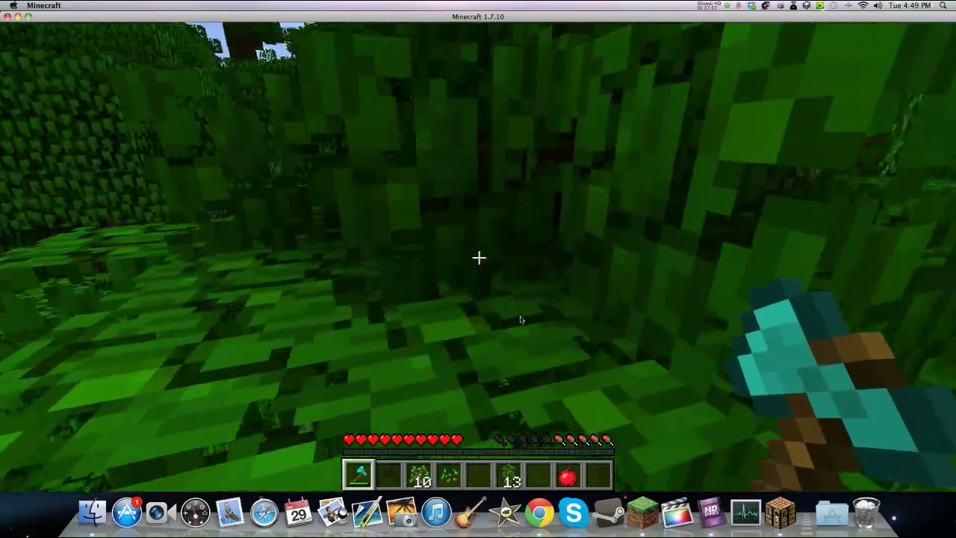
{"action": "key", "text": "w"}
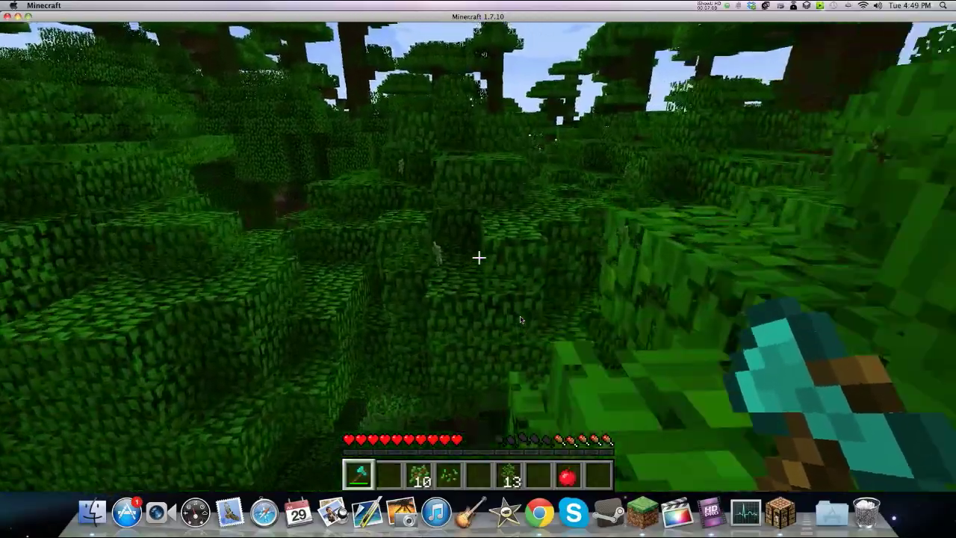